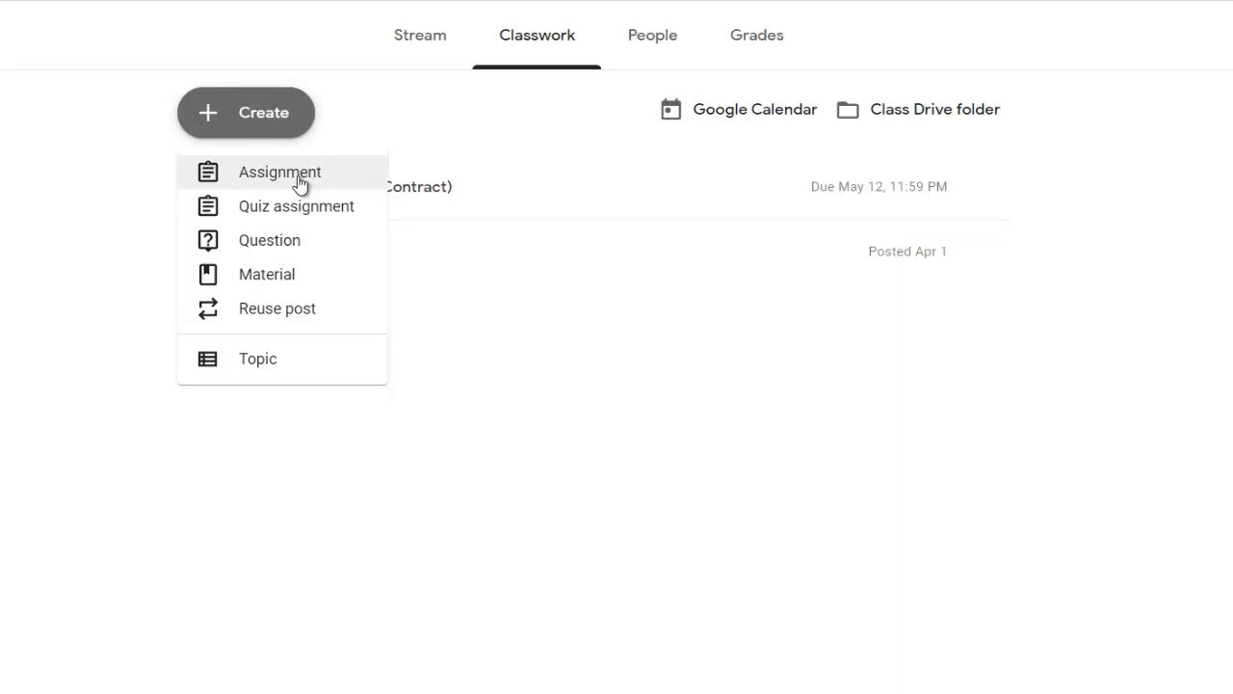
Step: Create a new assignment in the class's Classwork titled "Assignment-02( Class Project Report)"
{"action": "left_click", "coordinate": [300, 184]}
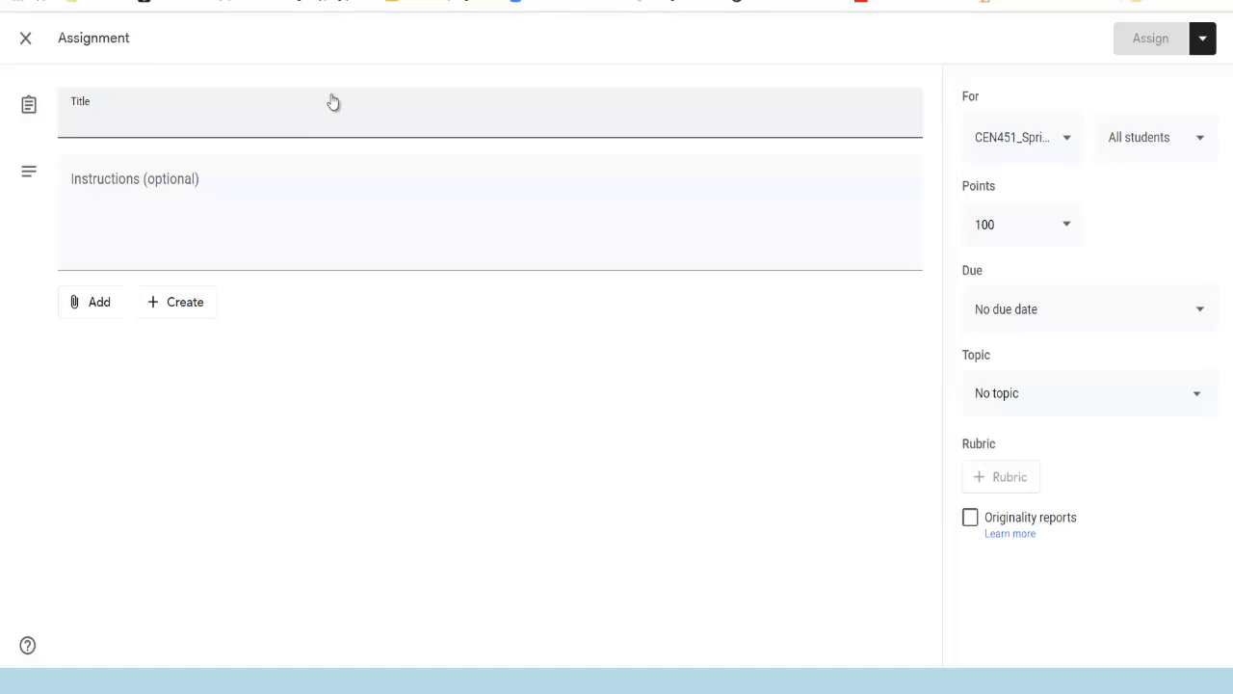
{"action": "type", "text": "A"}
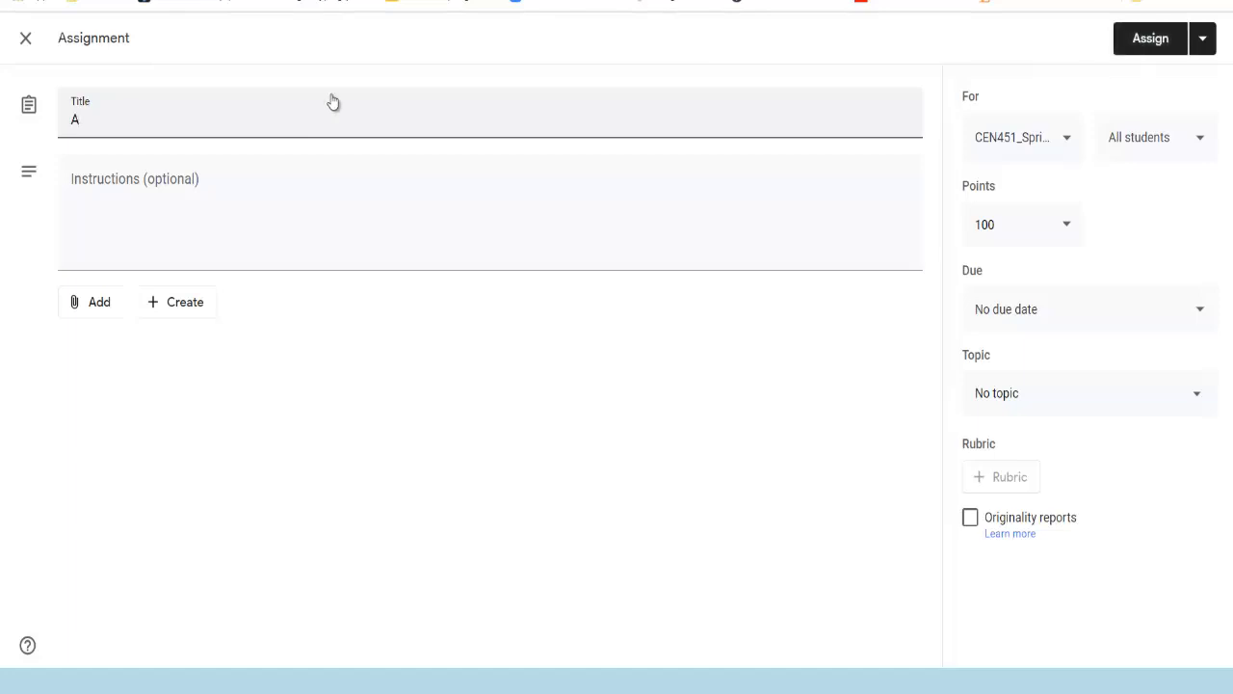
{"action": "type", "text": "ssignment-0"}
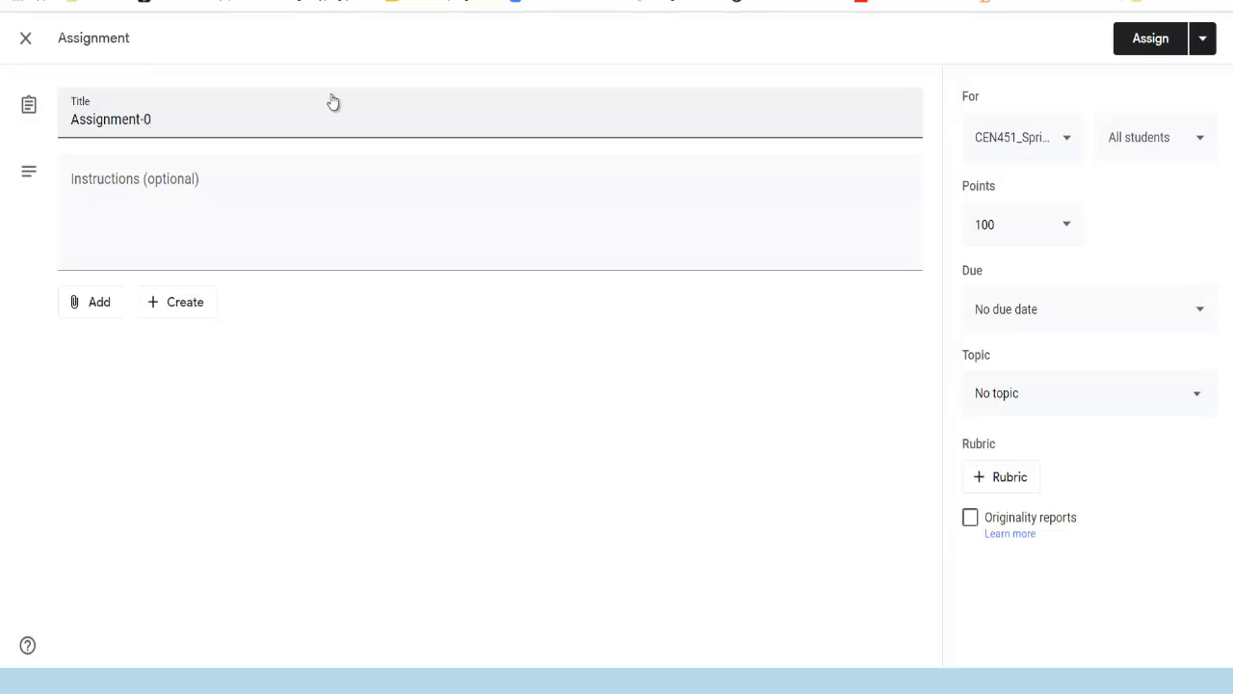
{"action": "type", "text": "2( Class Project Report"}
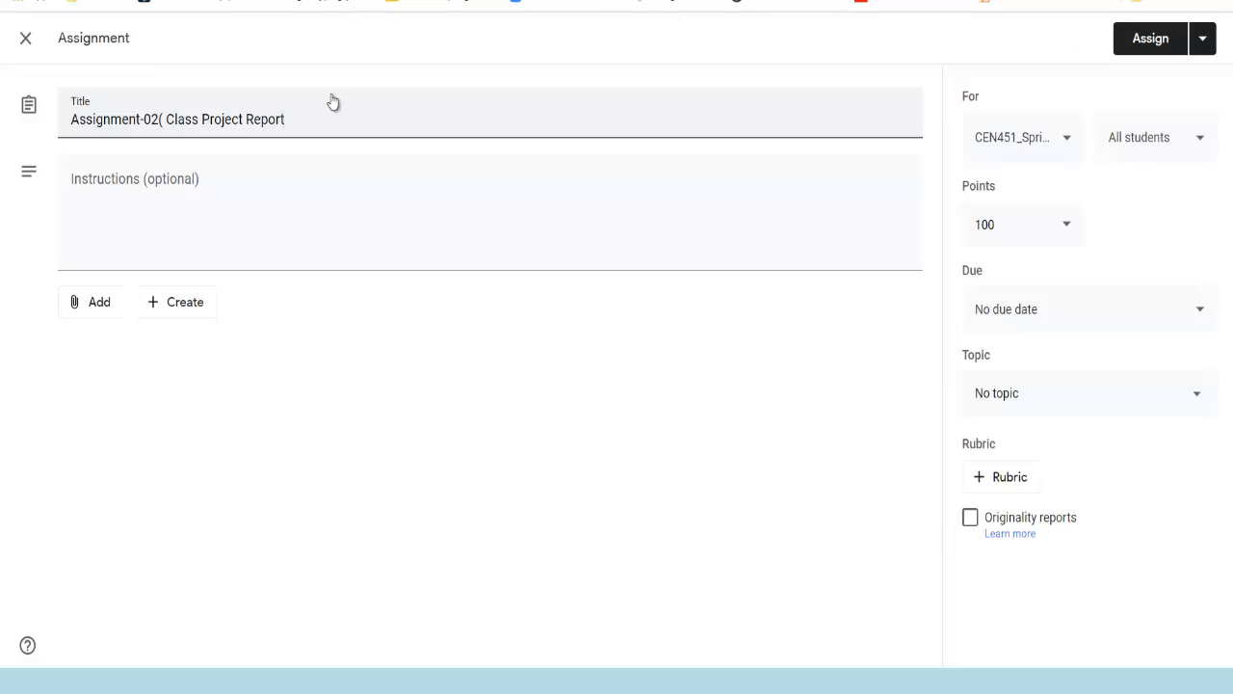
{"action": "type", "text": ")"}
Step: Enter instructions titled "The project manager's role in construction safety management" with eight numbered report items, from Introduction to Communicating About Safety
{"action": "left_click", "coordinate": [242, 219]}
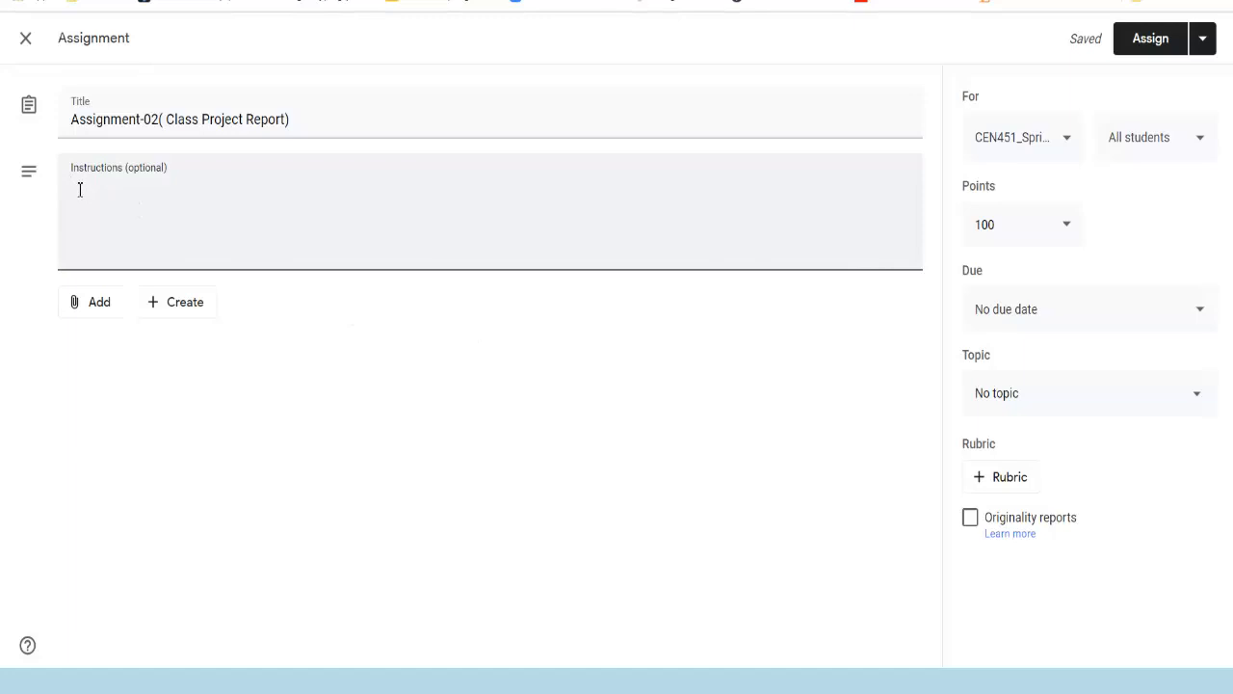
{"action": "type", "text": "Title: The project manager's role in construction safety management You may include the following items in the report and presentation:  1.Introduction 2.Safety Culture and Practices 3.Prevention Through Design 4.Technology and Safety 5.Impact of Safety Practices 6.Influence Factors 7.Jobsite Safety Training 8.Communicating About Safety"}
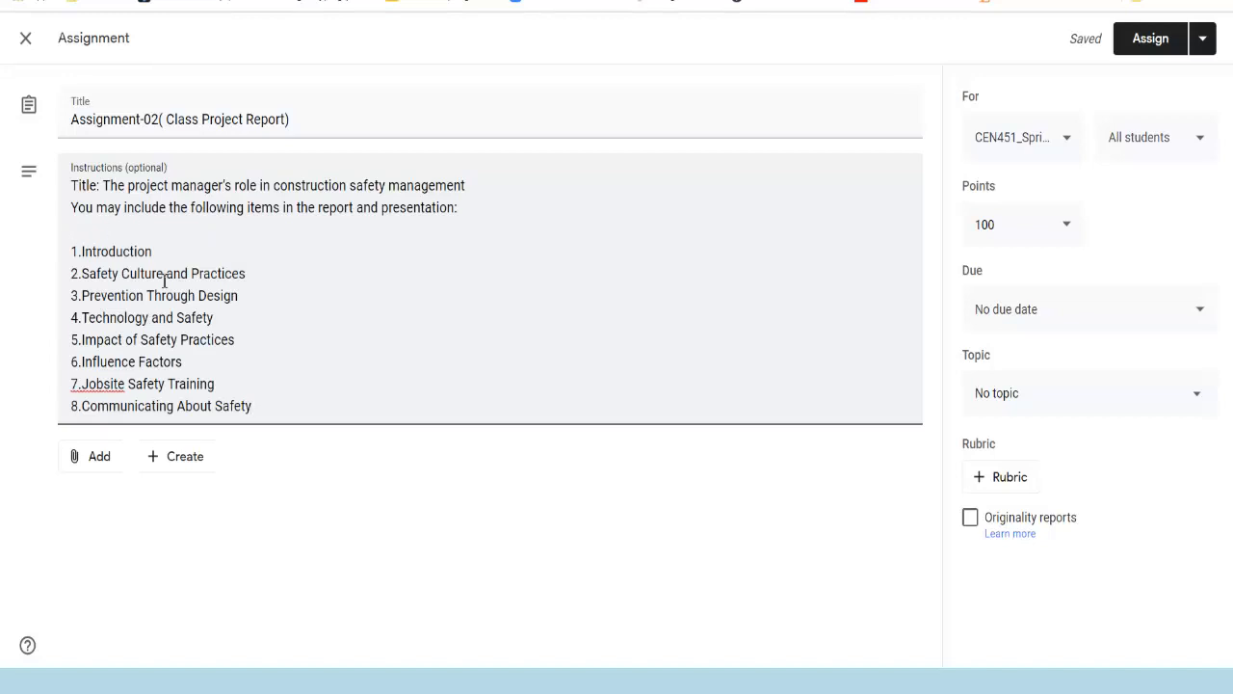
{"action": "key", "text": "BackSpace"}
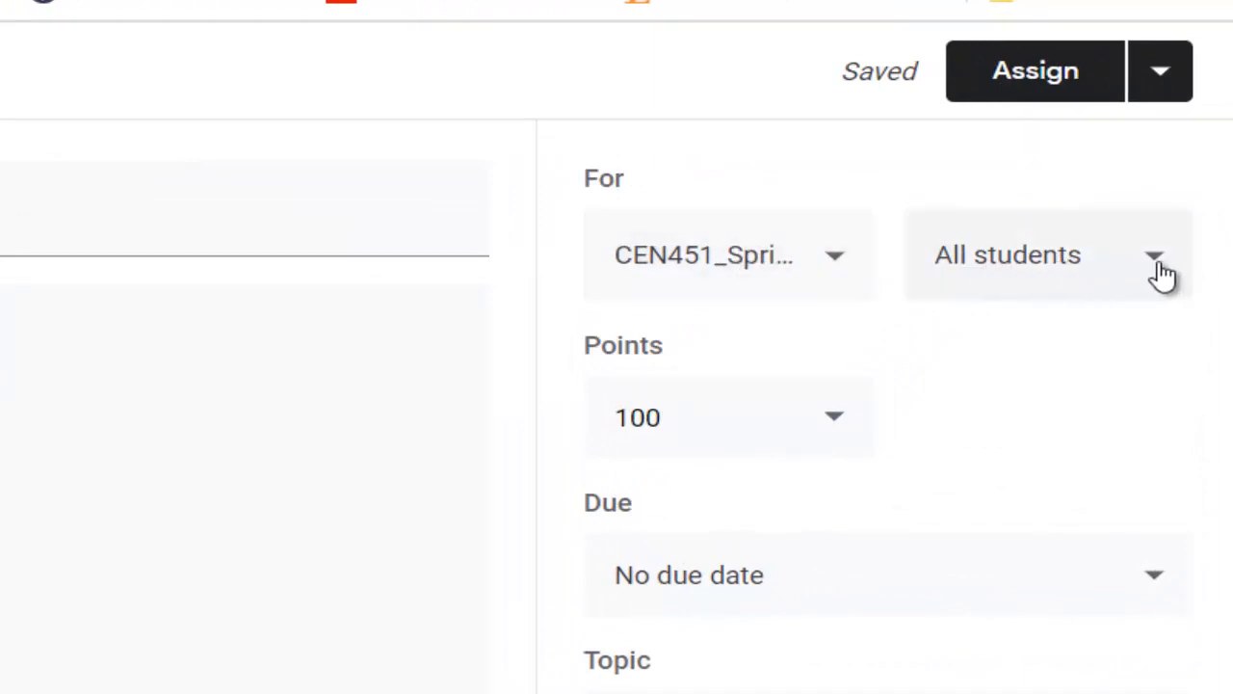
Step: Keep the assignment at 100 points and set its due date to May 12, 2020 at 11:59 PM
{"action": "left_click", "coordinate": [846, 427]}
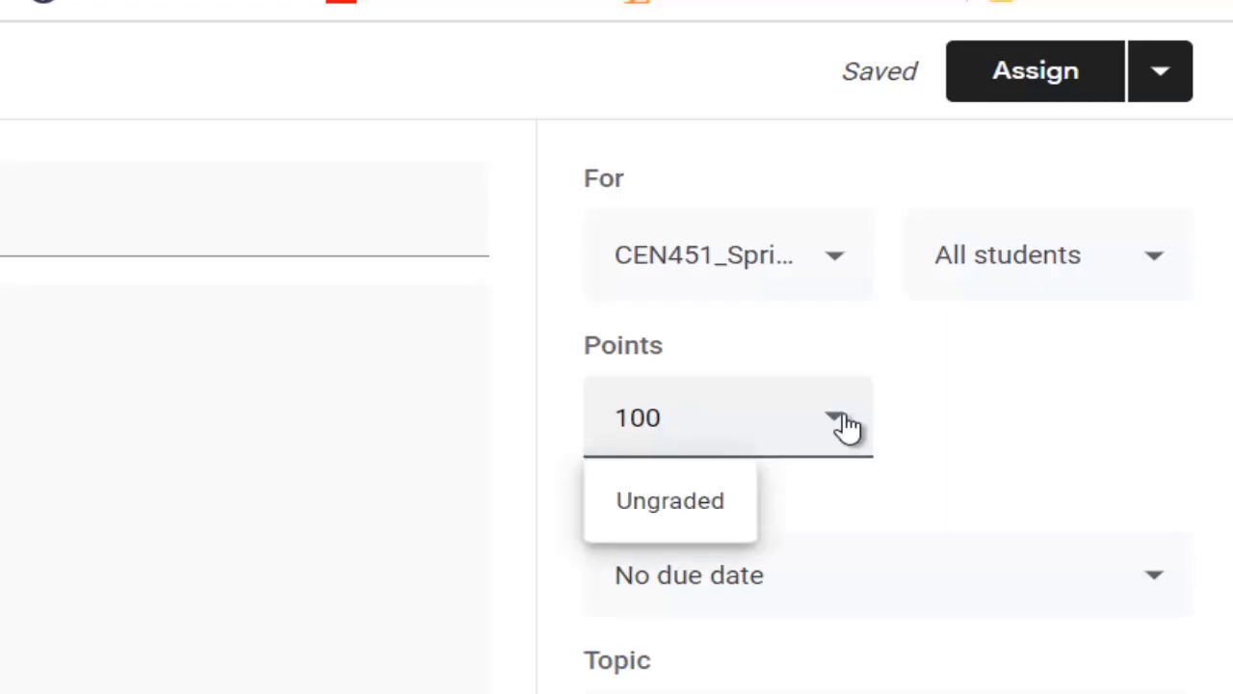
{"action": "left_click", "coordinate": [935, 418]}
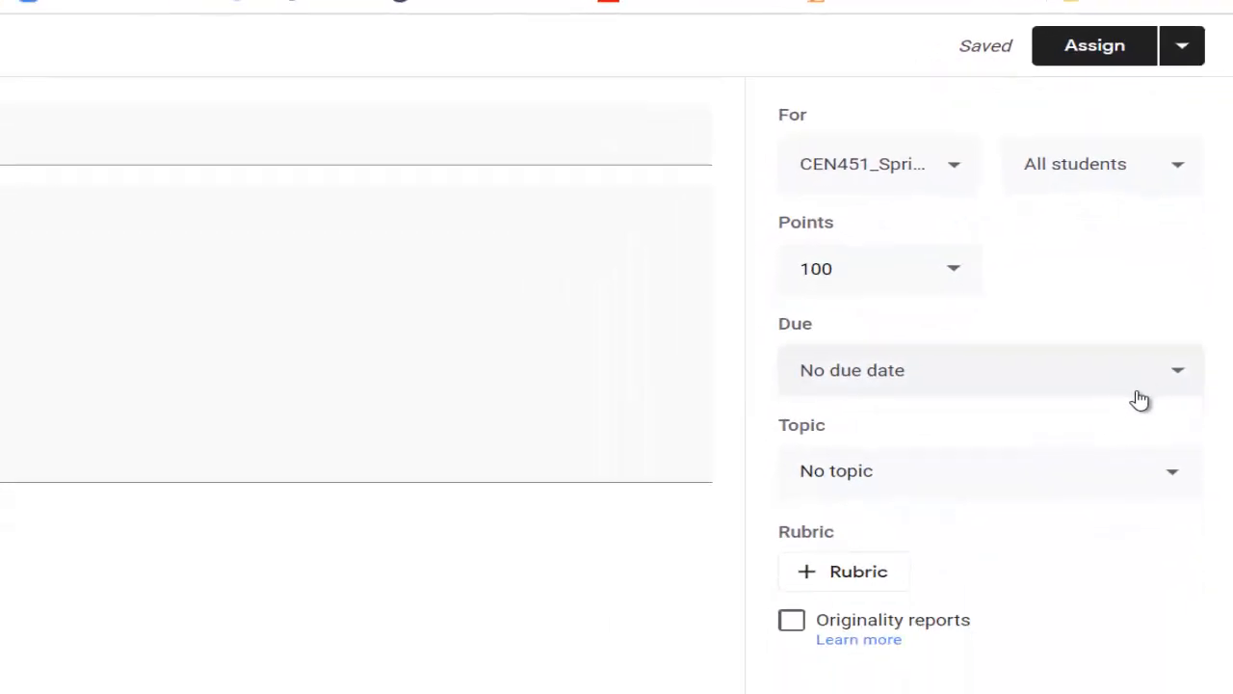
{"action": "left_click", "coordinate": [1181, 377]}
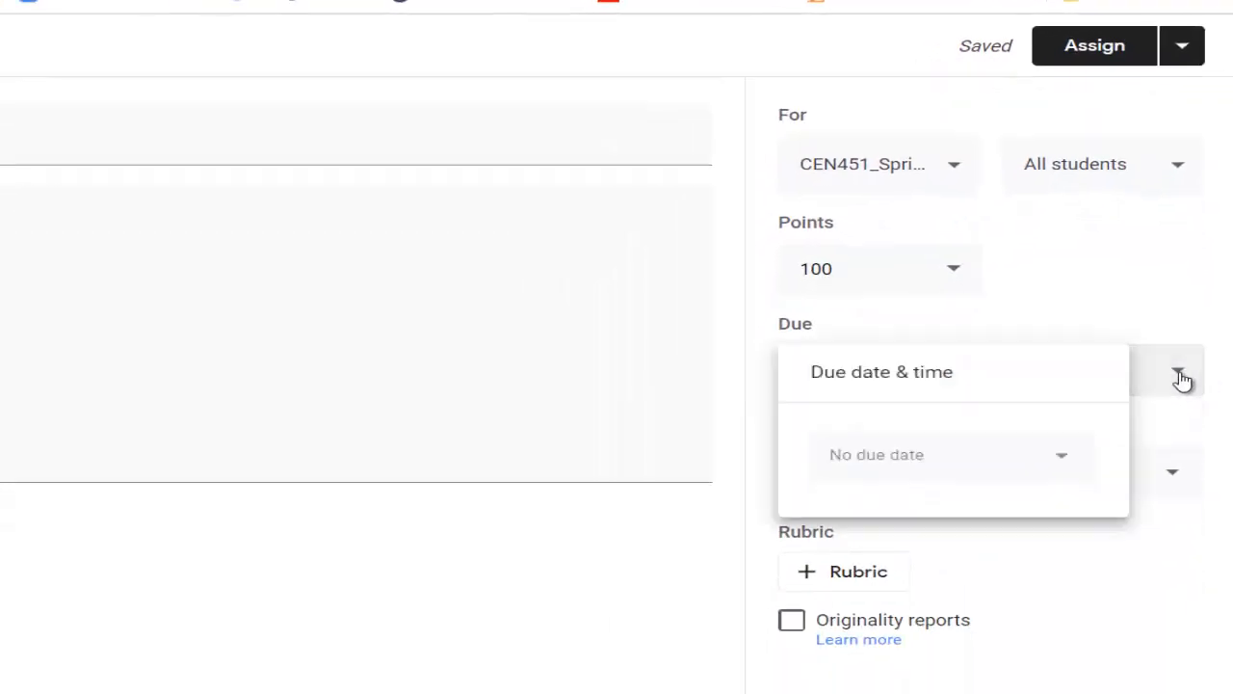
{"action": "left_click", "coordinate": [1070, 465]}
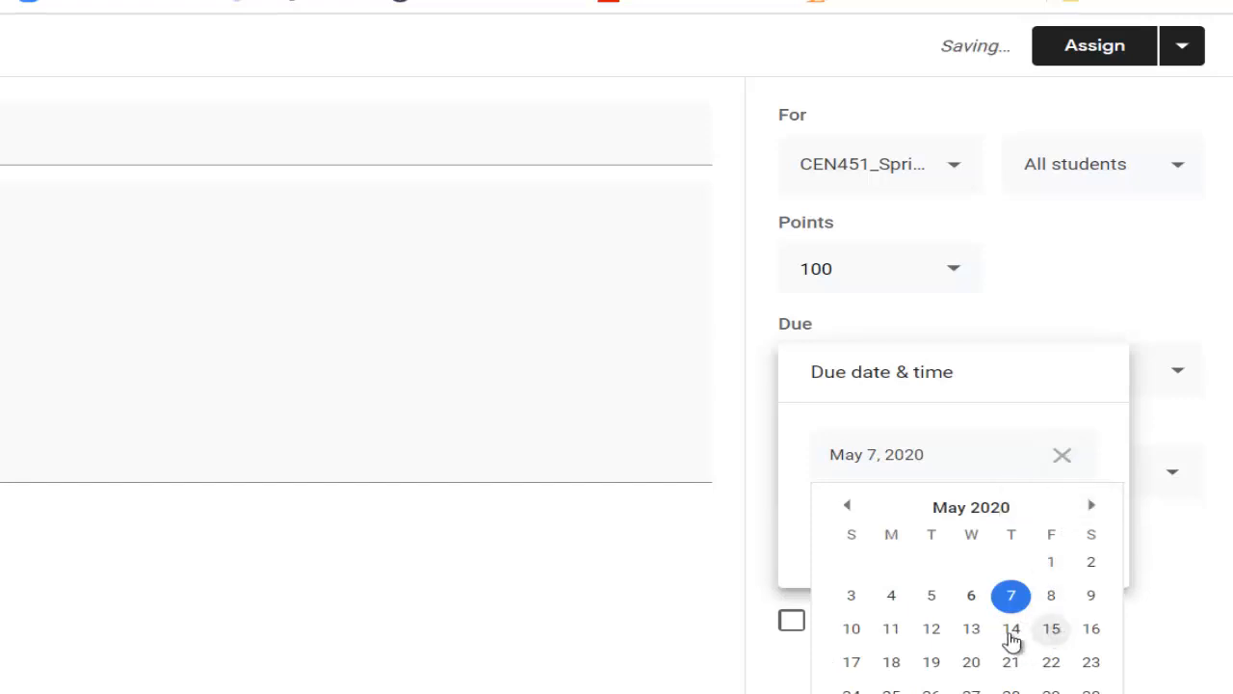
{"action": "left_click", "coordinate": [936, 638]}
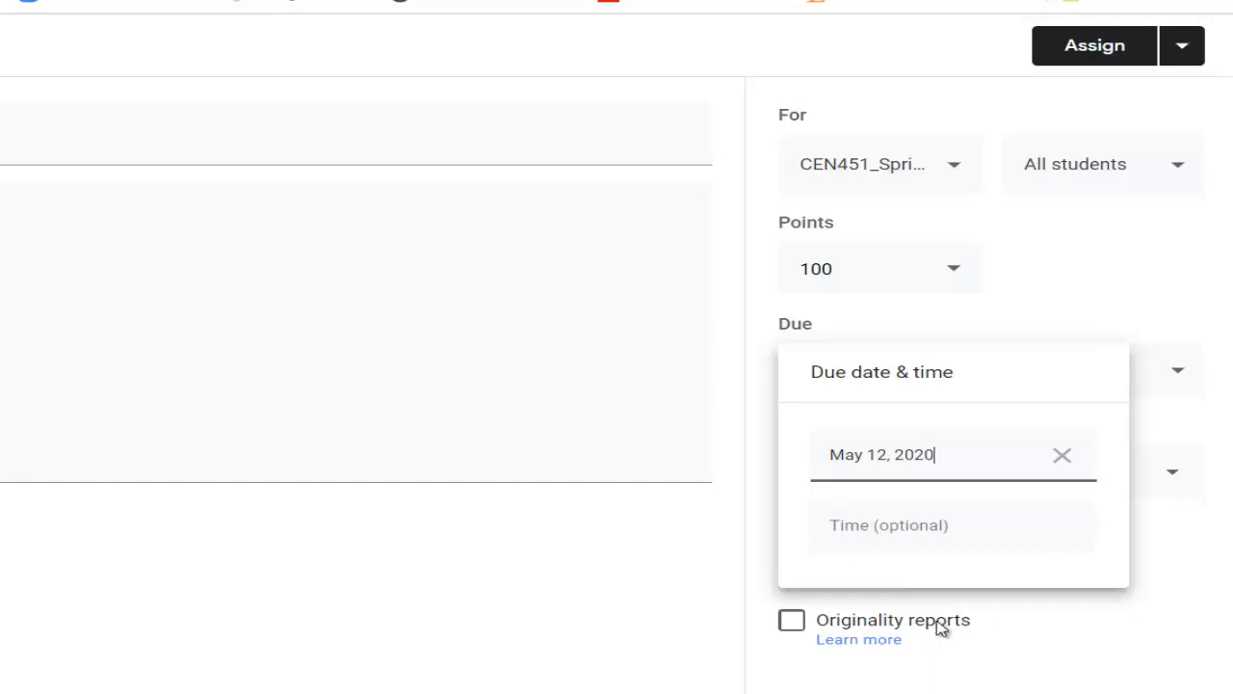
{"action": "left_click", "coordinate": [940, 528]}
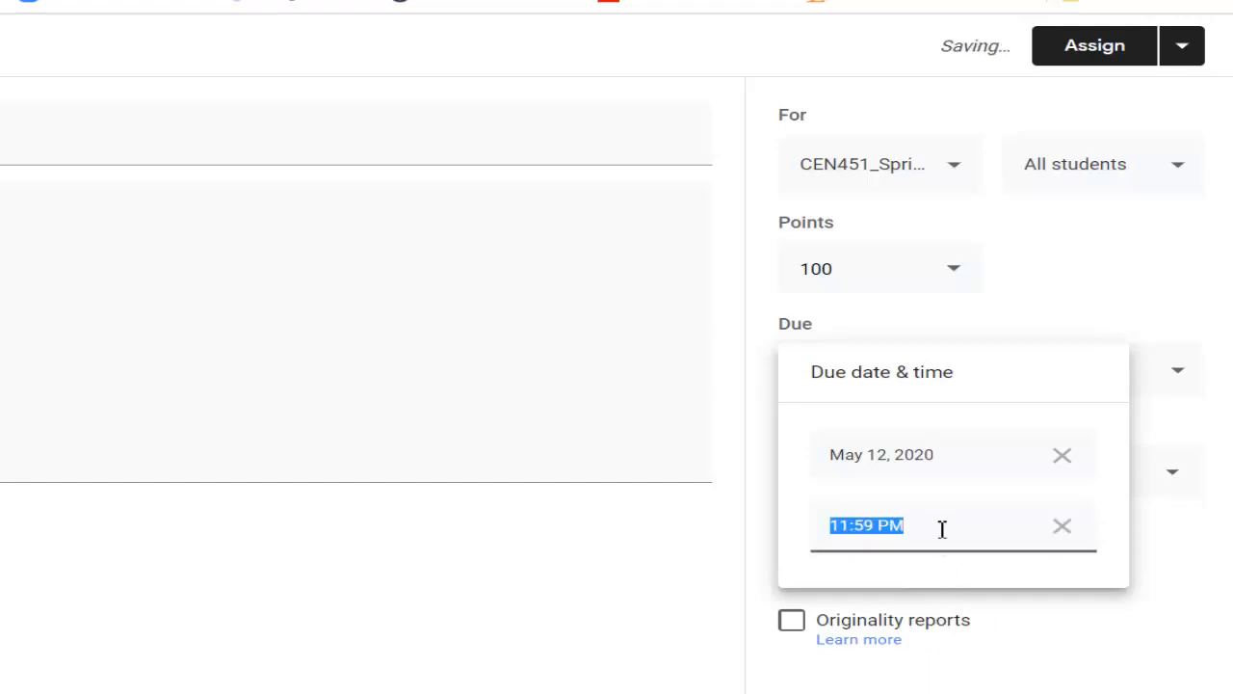
{"action": "left_click", "coordinate": [952, 534]}
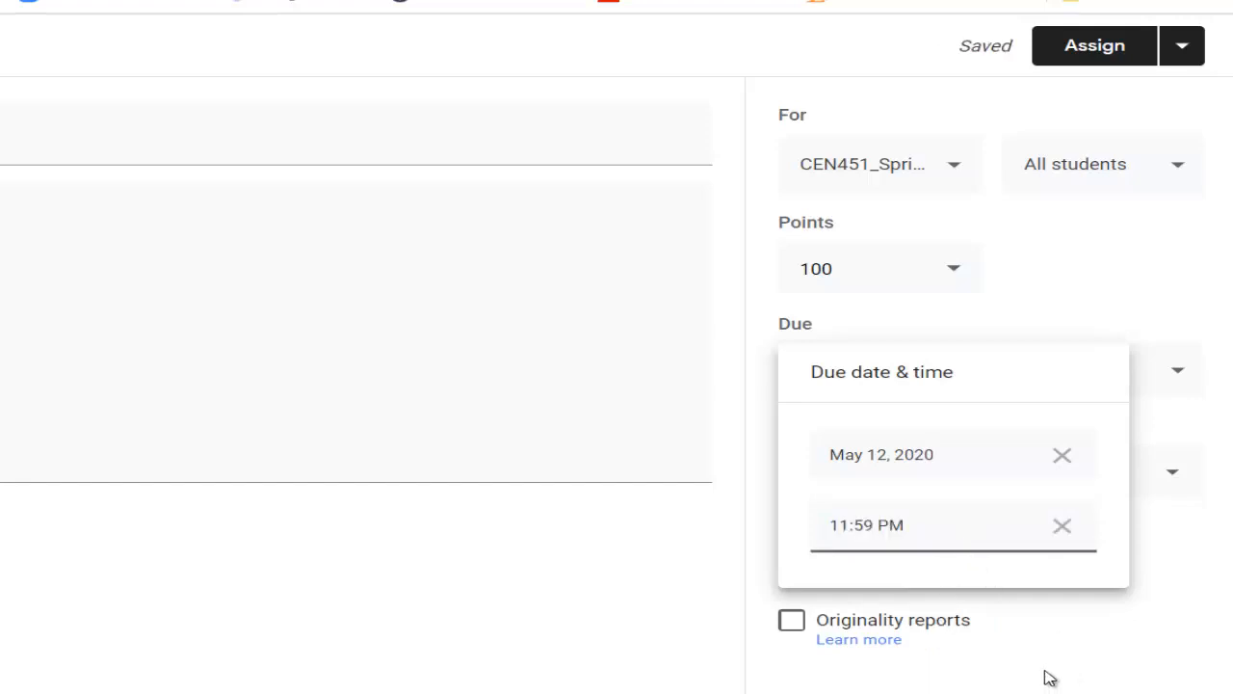
{"action": "left_click", "coordinate": [1104, 634]}
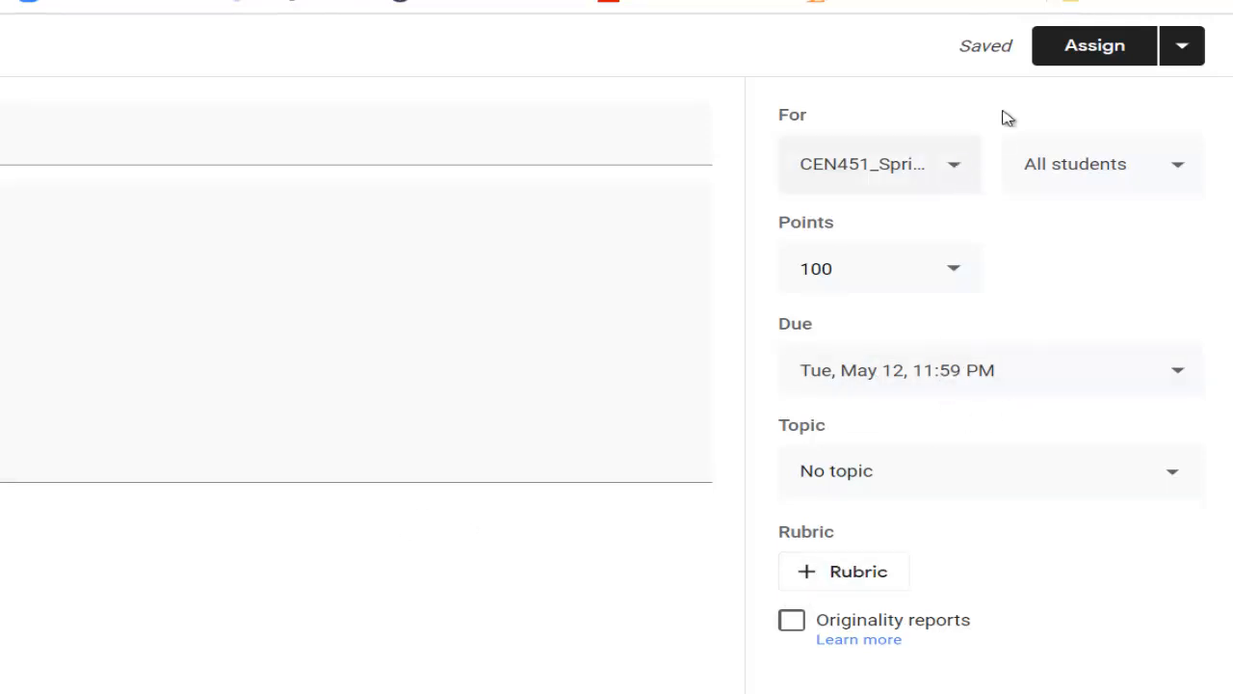
Step: Leave Assignment-02 as a draft and reopen it for editing from the Classwork list
{"action": "left_click", "coordinate": [1179, 48]}
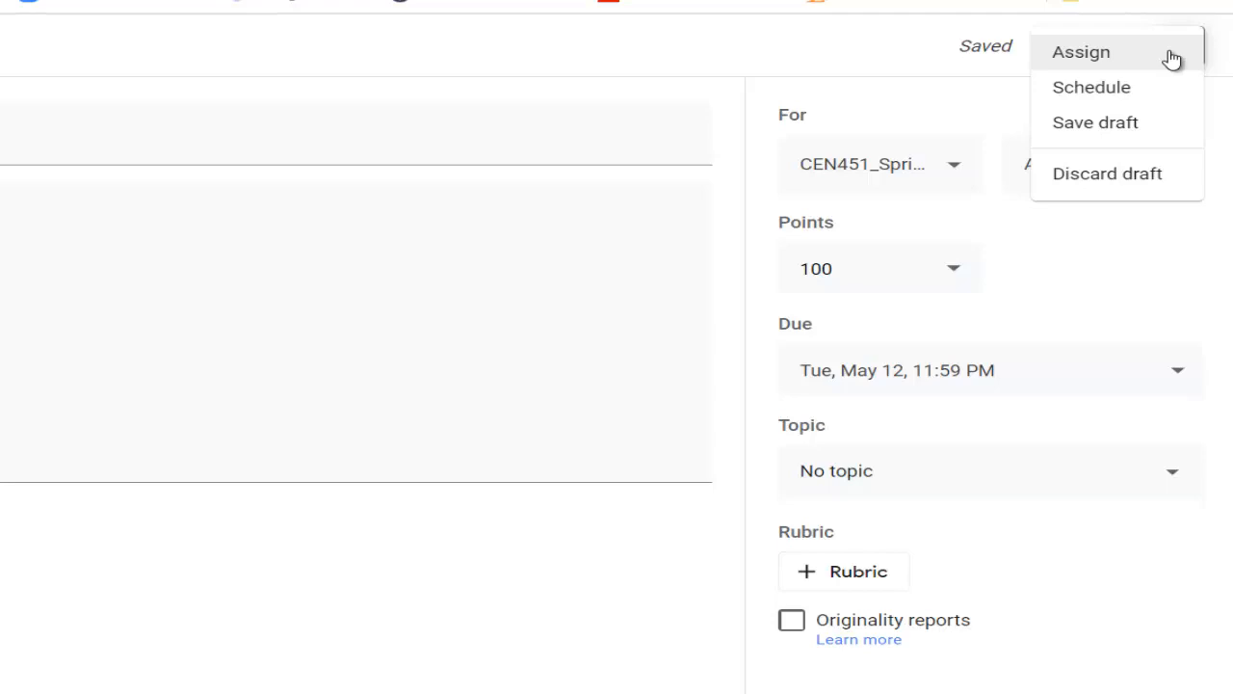
{"action": "left_click", "coordinate": [918, 56]}
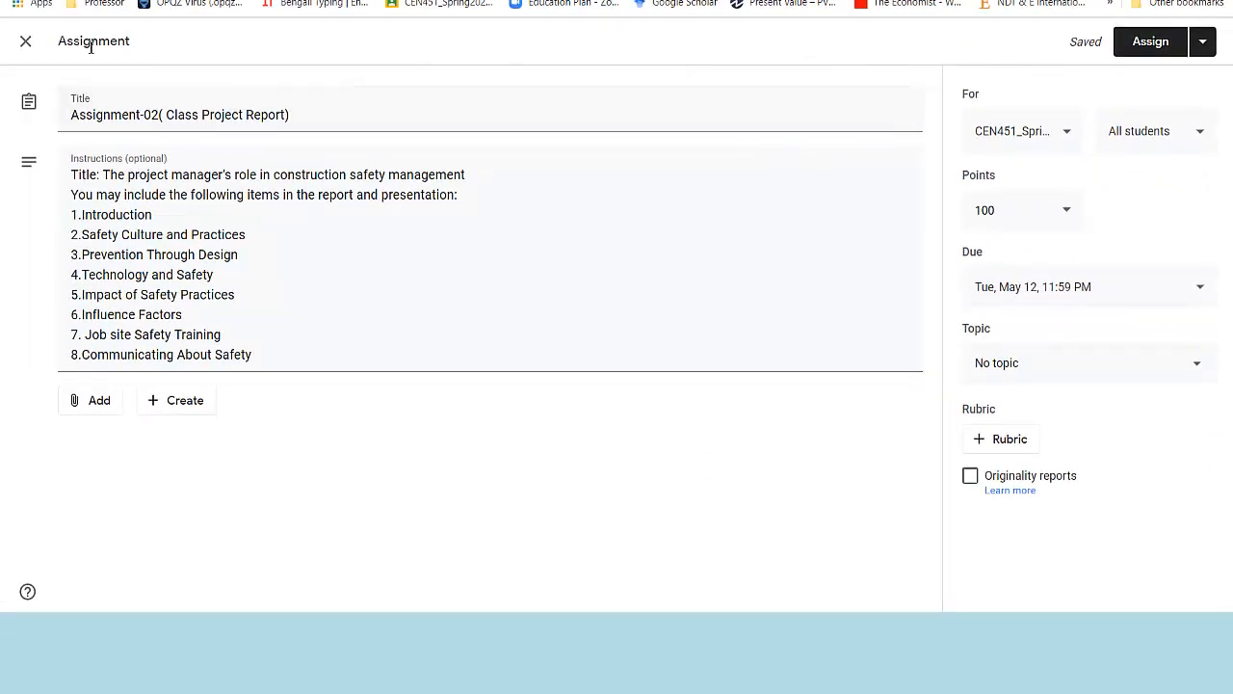
{"action": "left_click", "coordinate": [27, 44]}
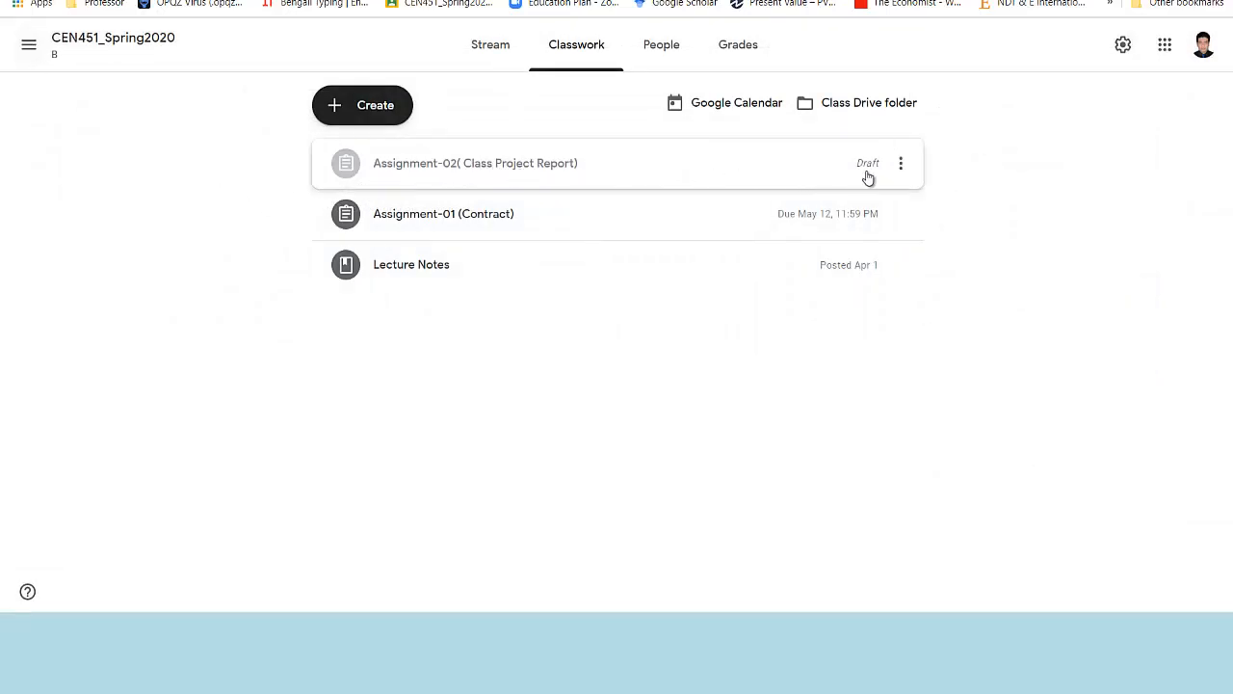
{"action": "left_click", "coordinate": [508, 168]}
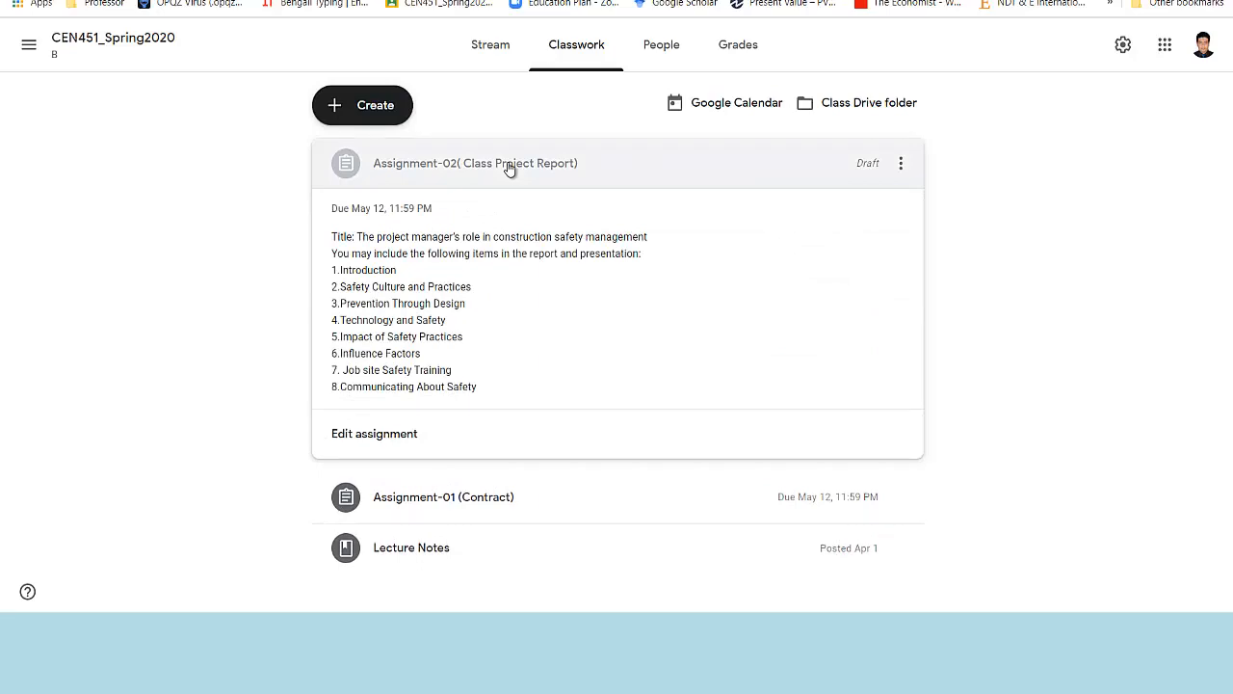
{"action": "left_click", "coordinate": [382, 440]}
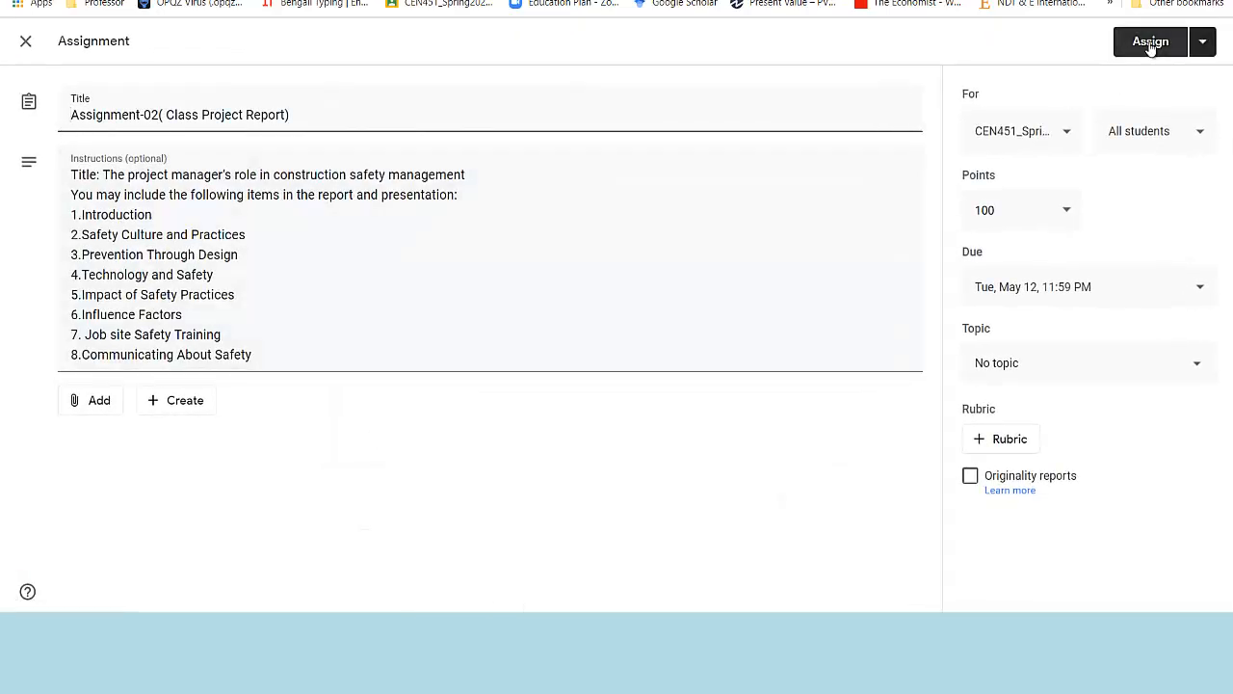
Step: Assign Assignment-02 to all students of the class immediately and confirm it
{"action": "left_click", "coordinate": [1196, 45]}
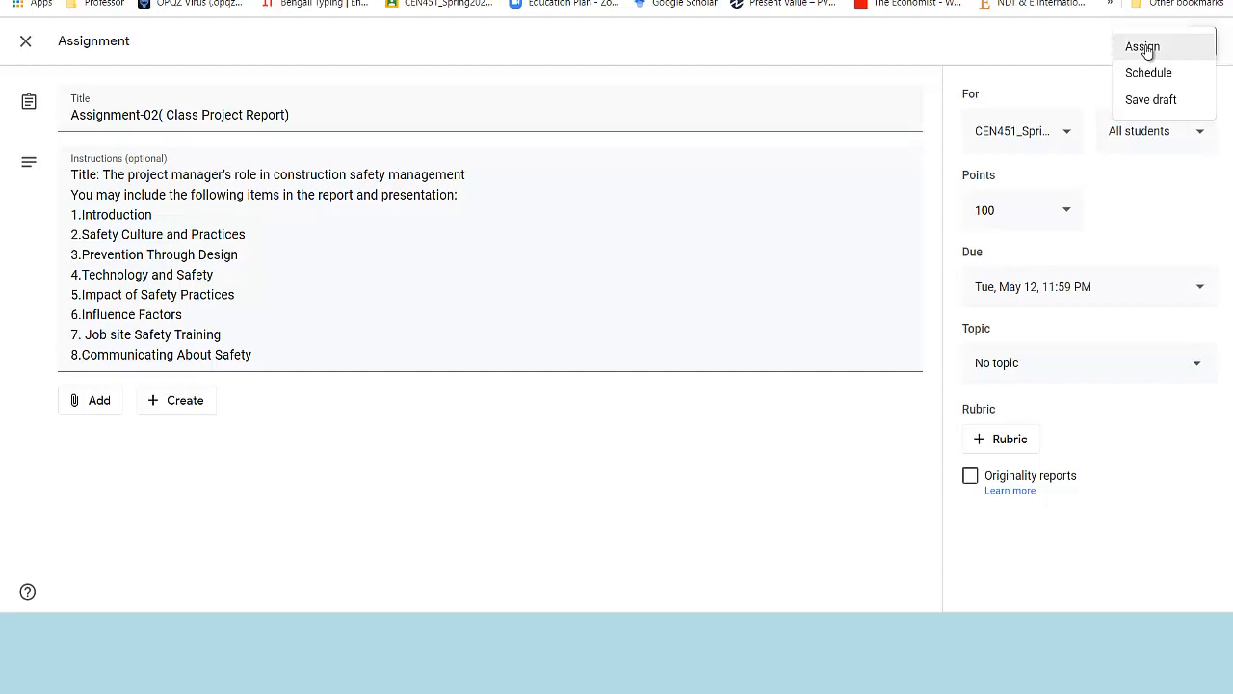
{"action": "left_click", "coordinate": [1144, 47]}
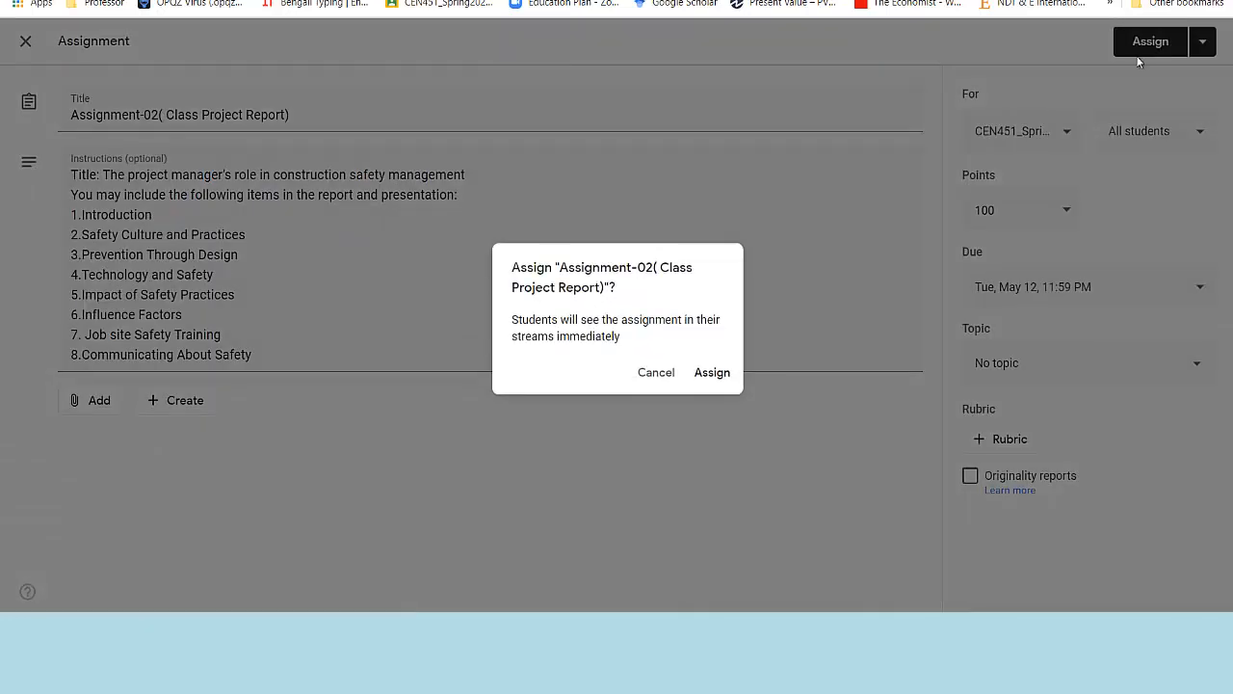
{"action": "left_click", "coordinate": [713, 373]}
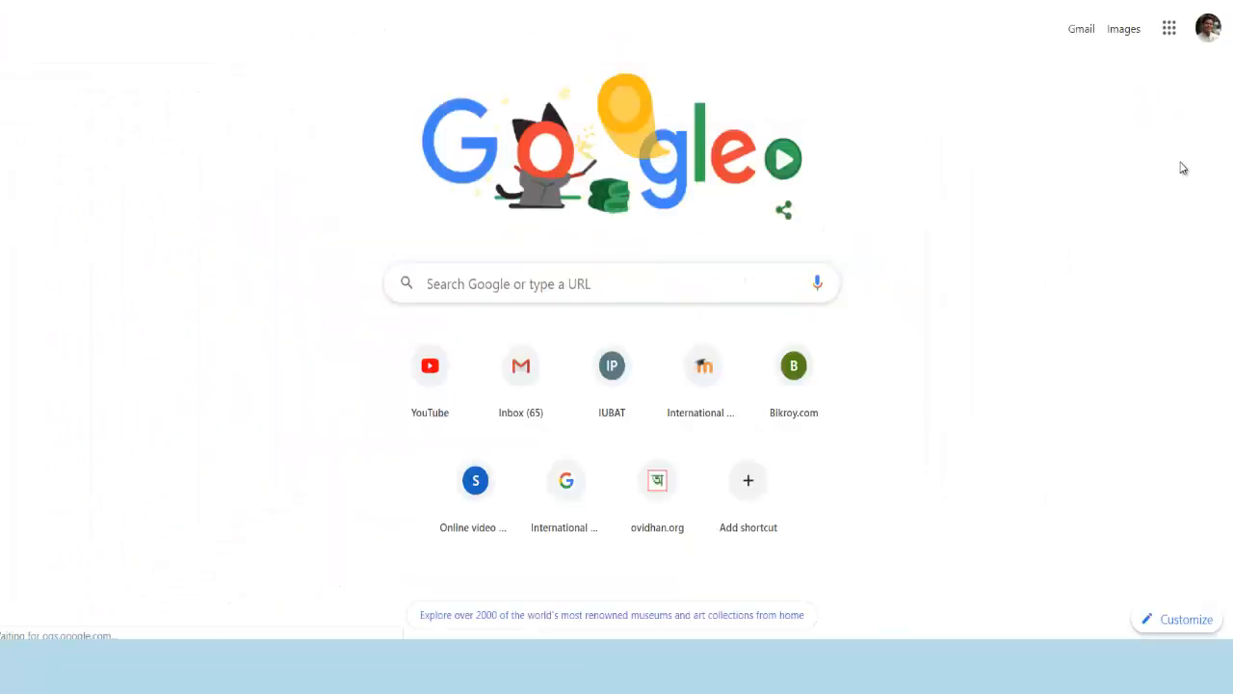
Step: Switch to Google Classroom from the Google home page in the student's account and open the CEN451_Spring2020 class
{"action": "left_click", "coordinate": [1169, 31]}
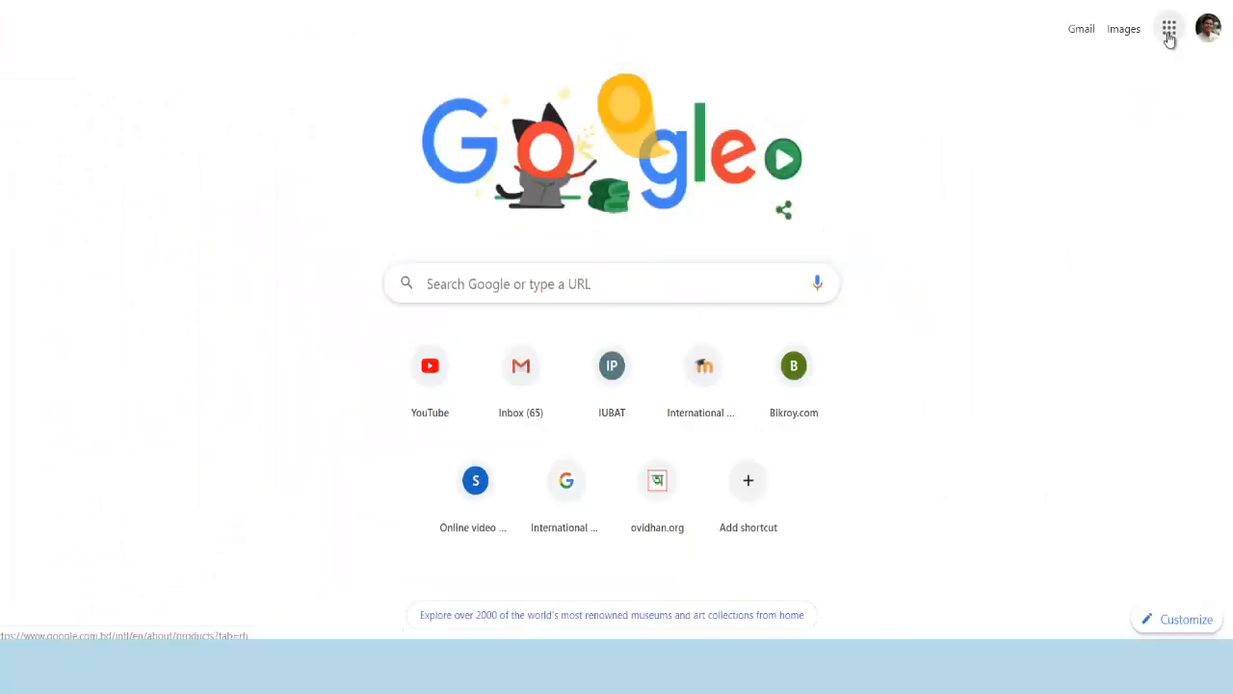
{"action": "scroll", "coordinate": [1108, 279], "scroll_direction": "down", "scroll_amount": 3}
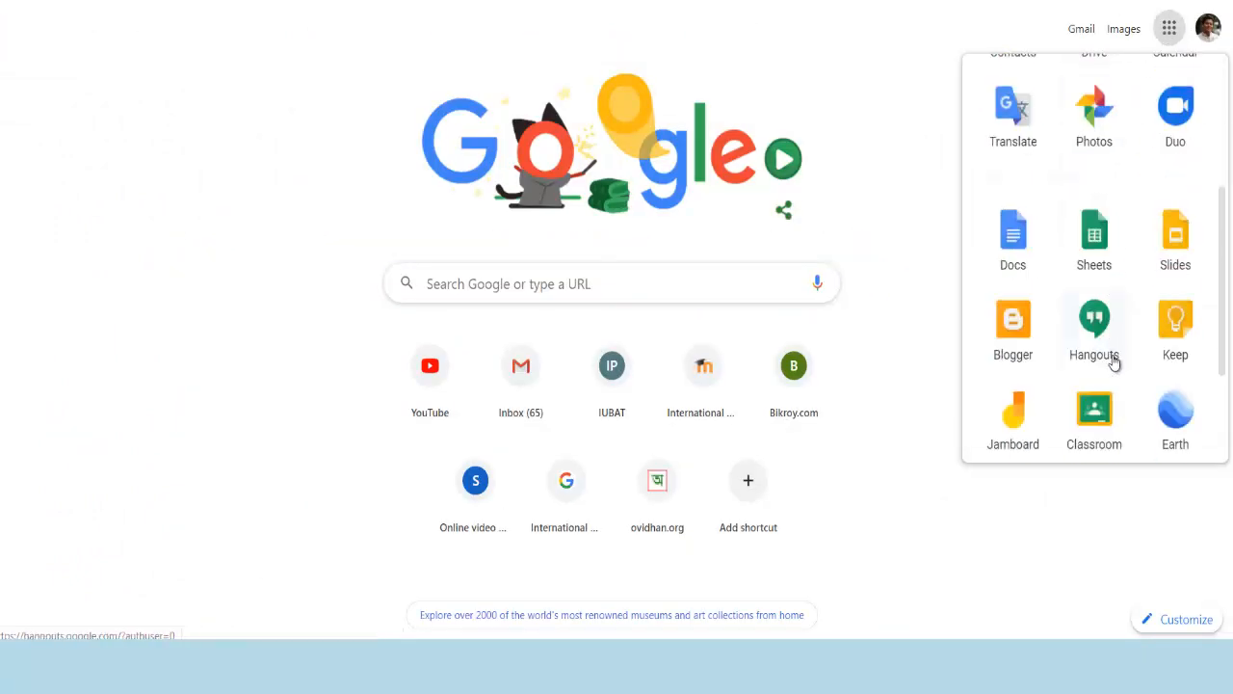
{"action": "scroll", "coordinate": [1112, 357], "scroll_direction": "down", "scroll_amount": 1}
{"action": "left_click", "coordinate": [1098, 330]}
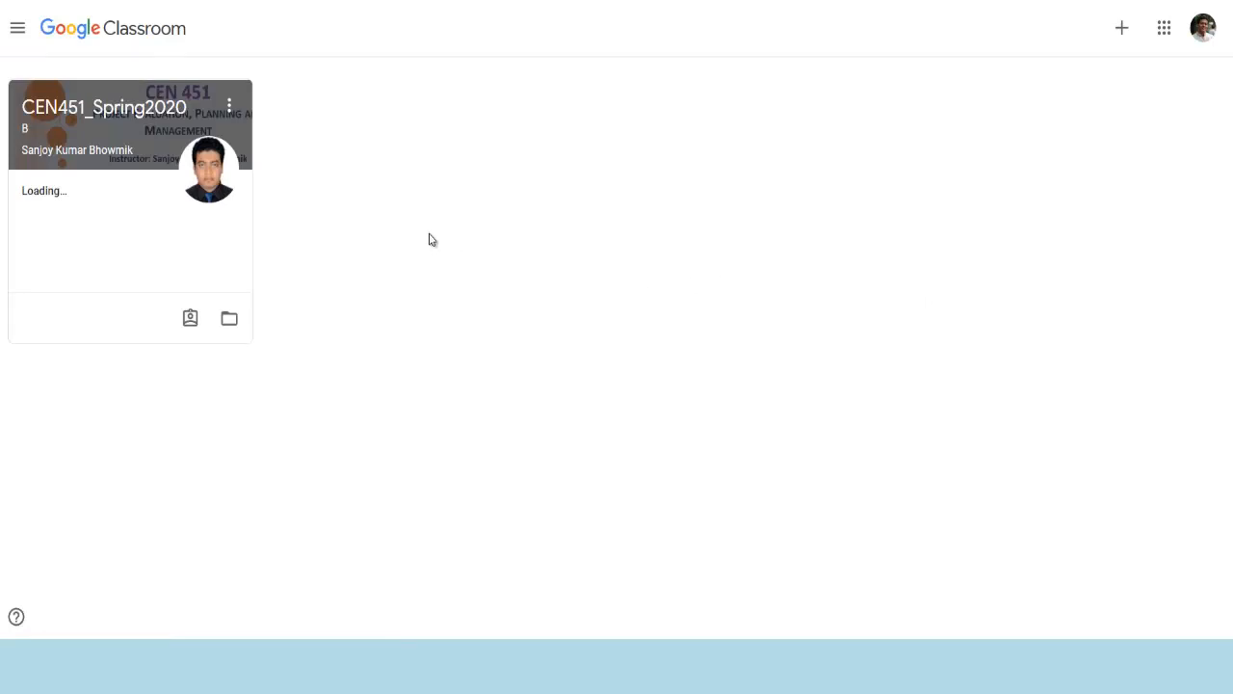
{"action": "left_click", "coordinate": [87, 125]}
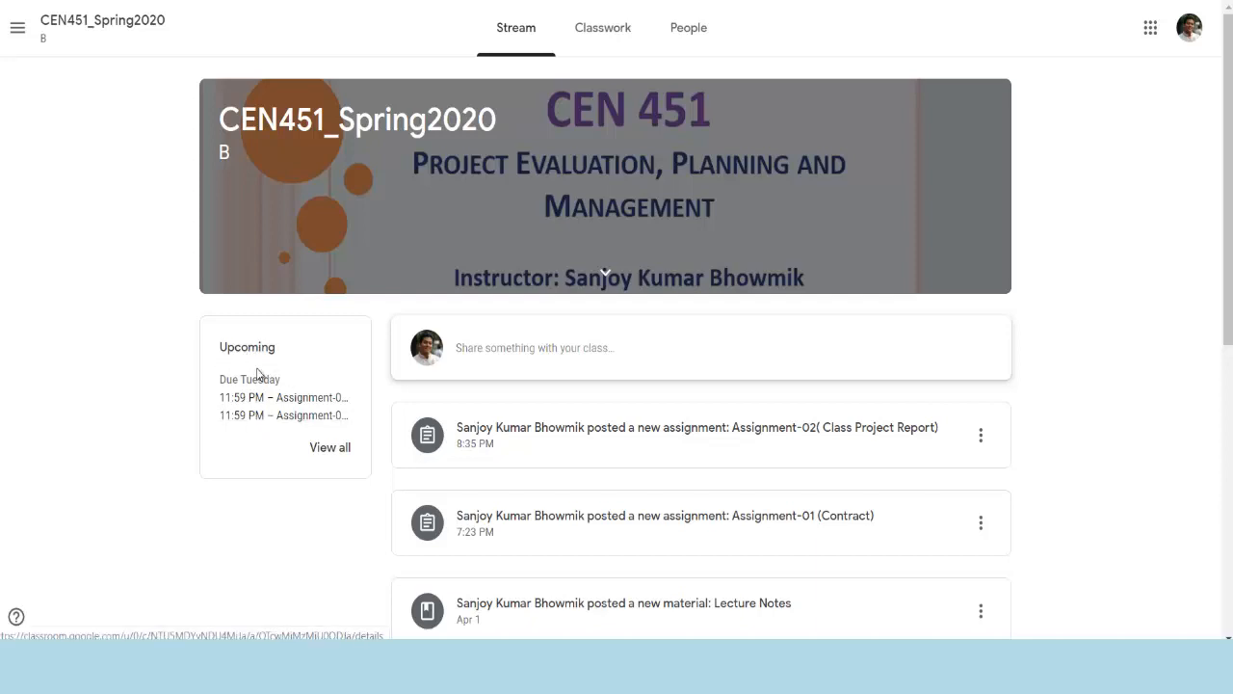
Step: View all upcoming work, open the details of Assignment-02( Class Project Report), and check its points
{"action": "left_click", "coordinate": [326, 449]}
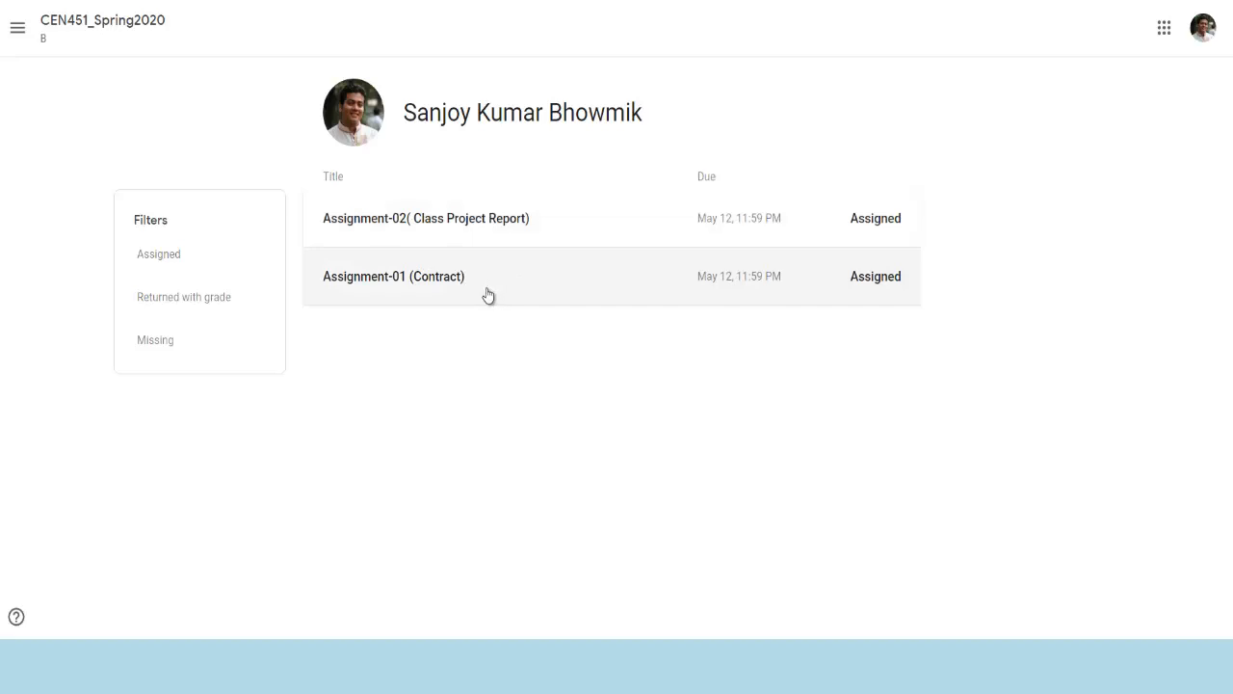
{"action": "left_click", "coordinate": [497, 224]}
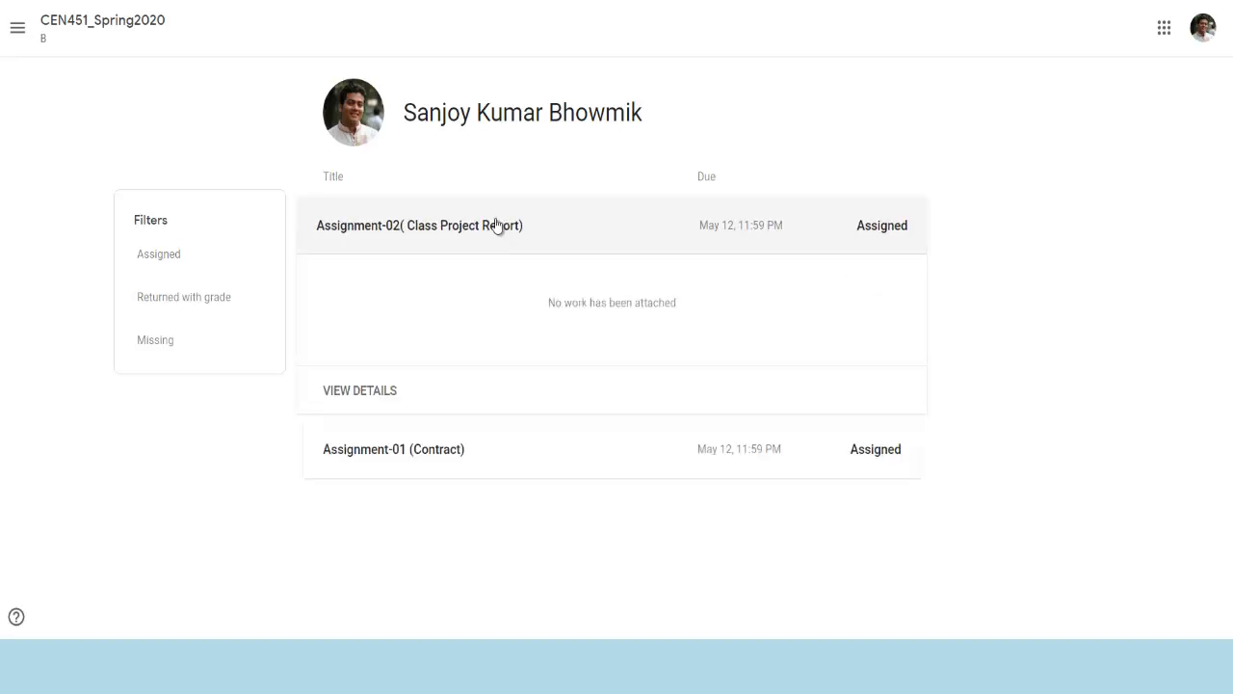
{"action": "left_click", "coordinate": [363, 395]}
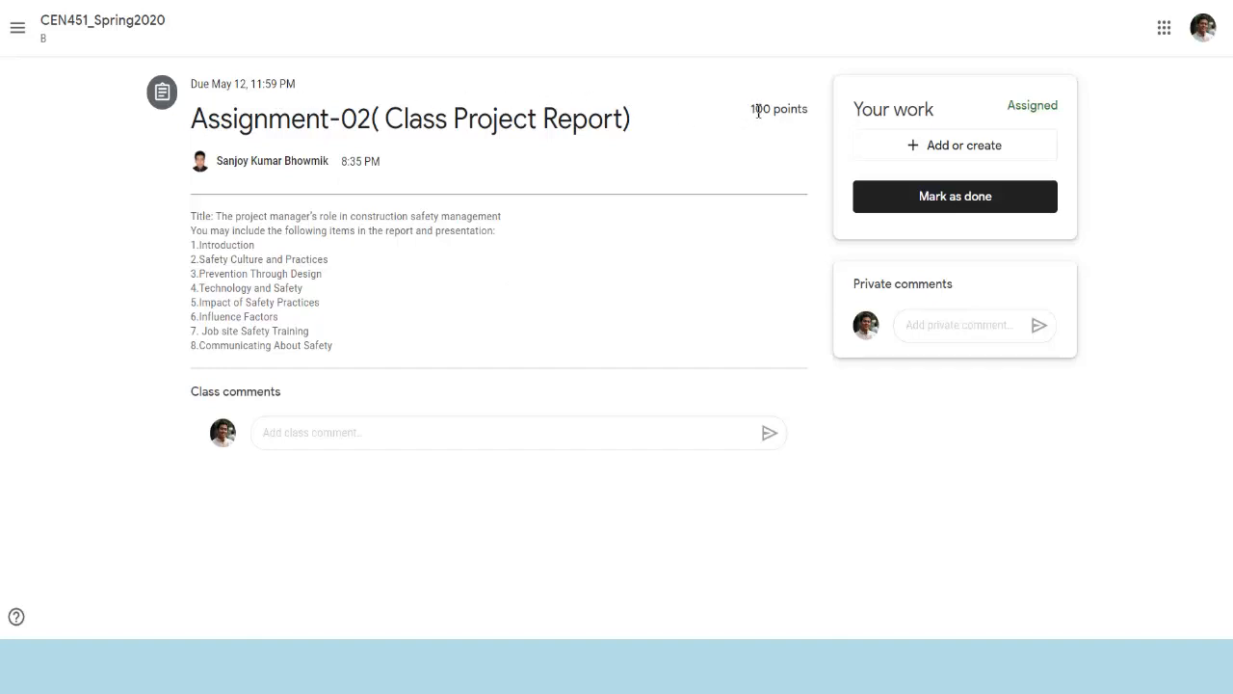
{"action": "left_click_drag", "start_coordinate": [751, 111], "coordinate": [809, 111]}
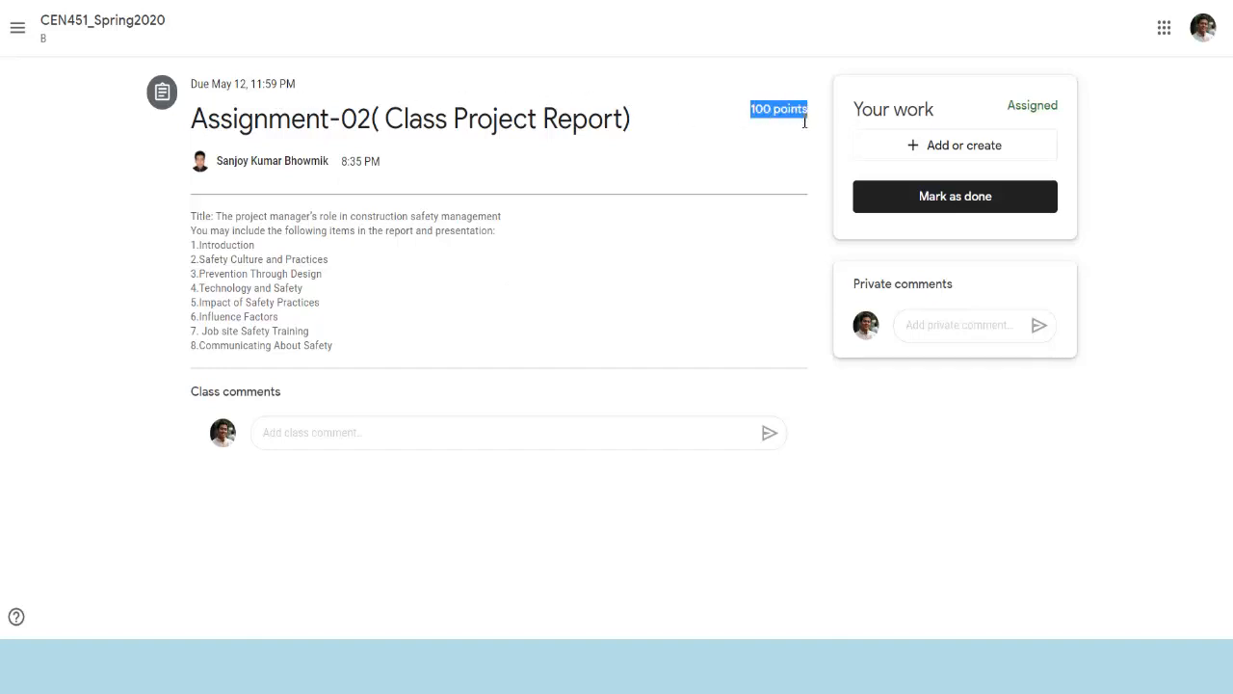
{"action": "left_click", "coordinate": [824, 160]}
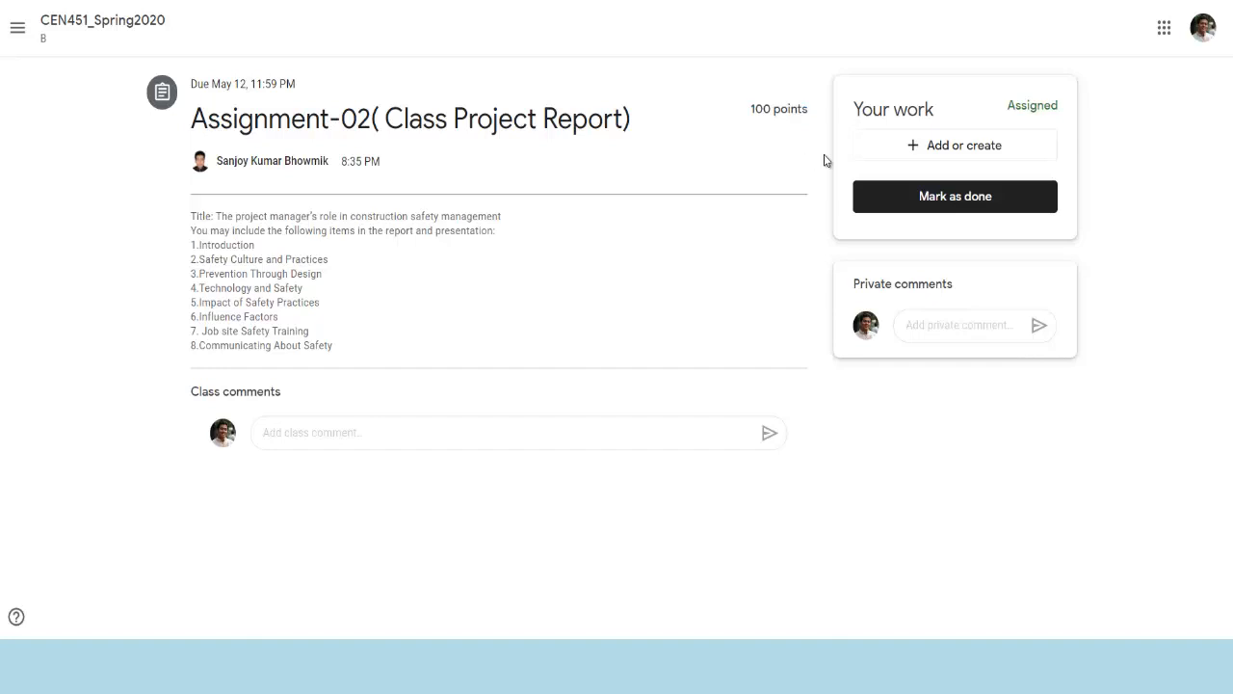
Step: Upload CEN 451 Spring 2020 Assignment.pdf from the device as work for Assignment-02 and turn it in
{"action": "left_click", "coordinate": [947, 154]}
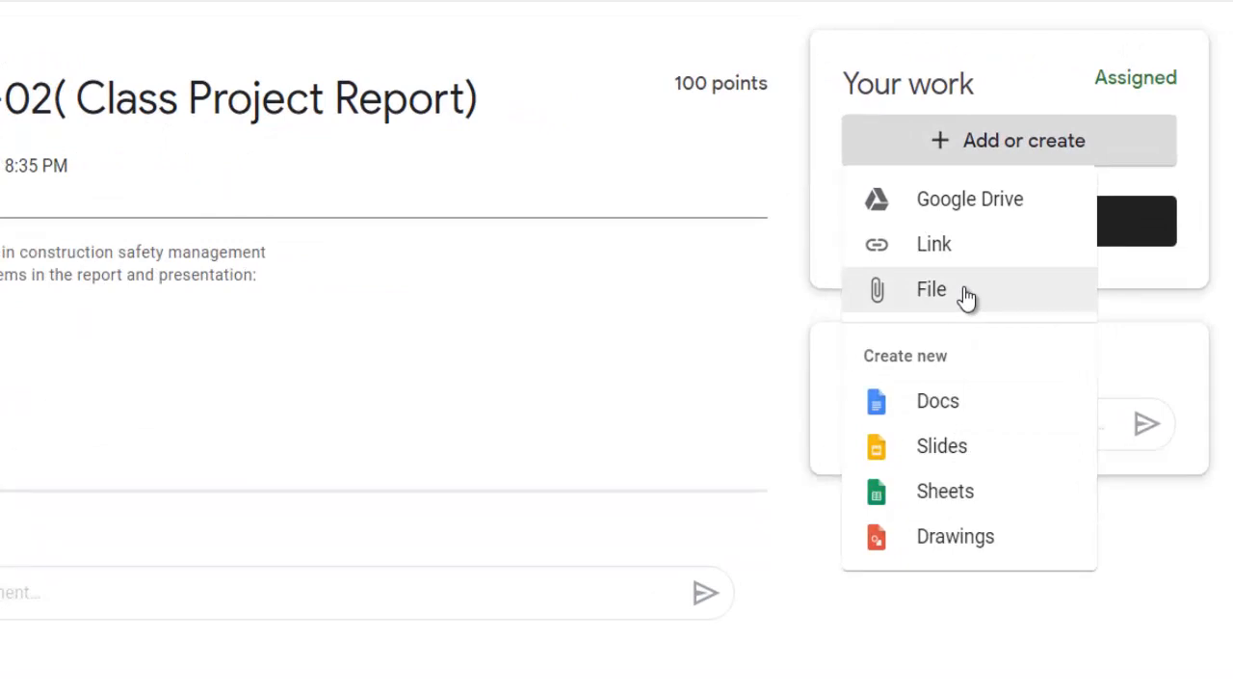
{"action": "left_click", "coordinate": [966, 292]}
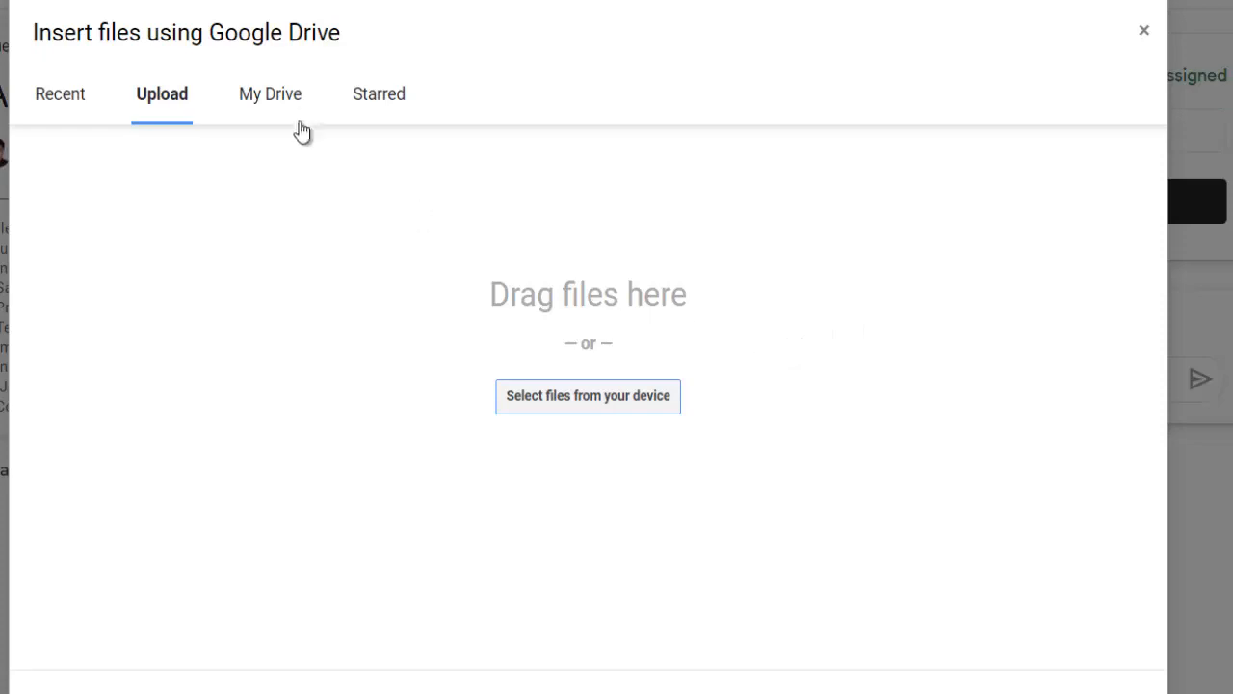
{"action": "left_click", "coordinate": [587, 404]}
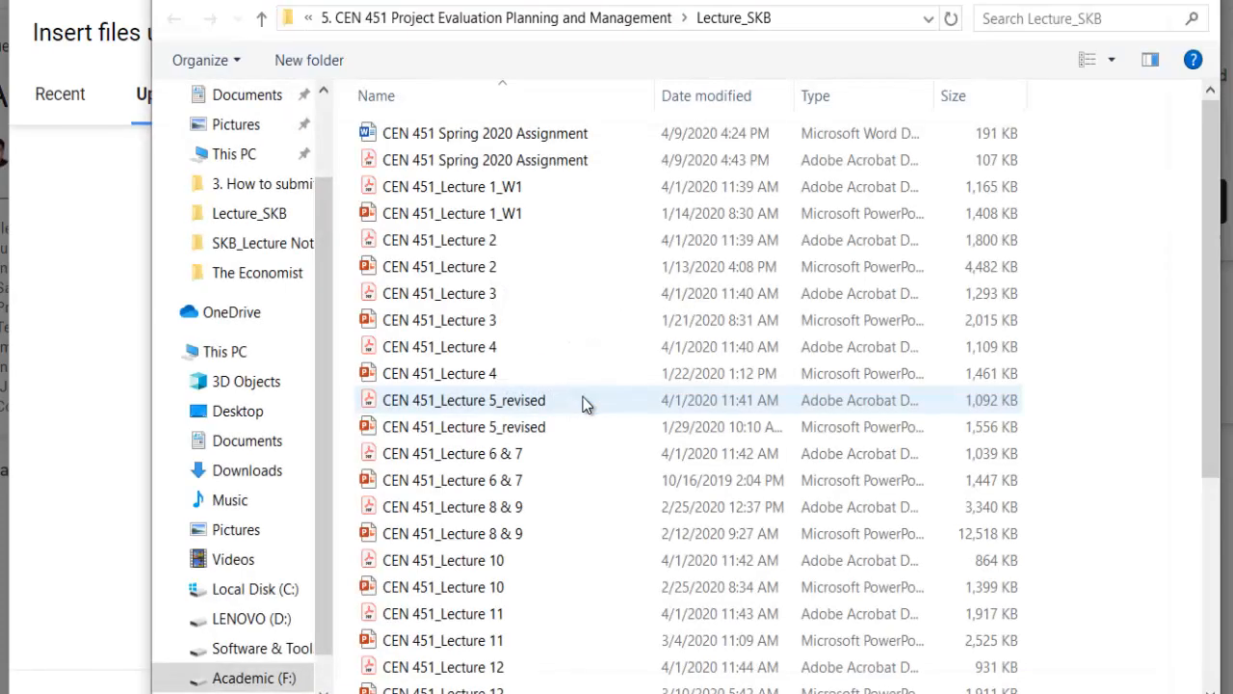
{"action": "left_click", "coordinate": [505, 163]}
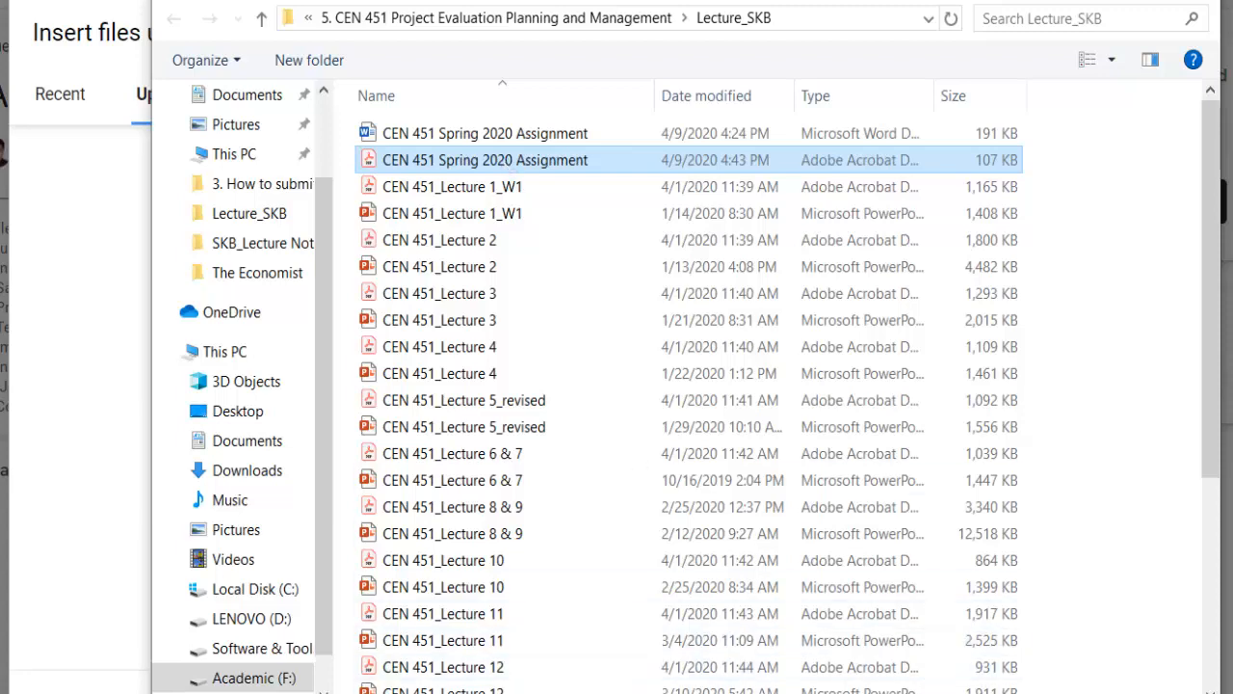
{"action": "key", "text": "Return"}
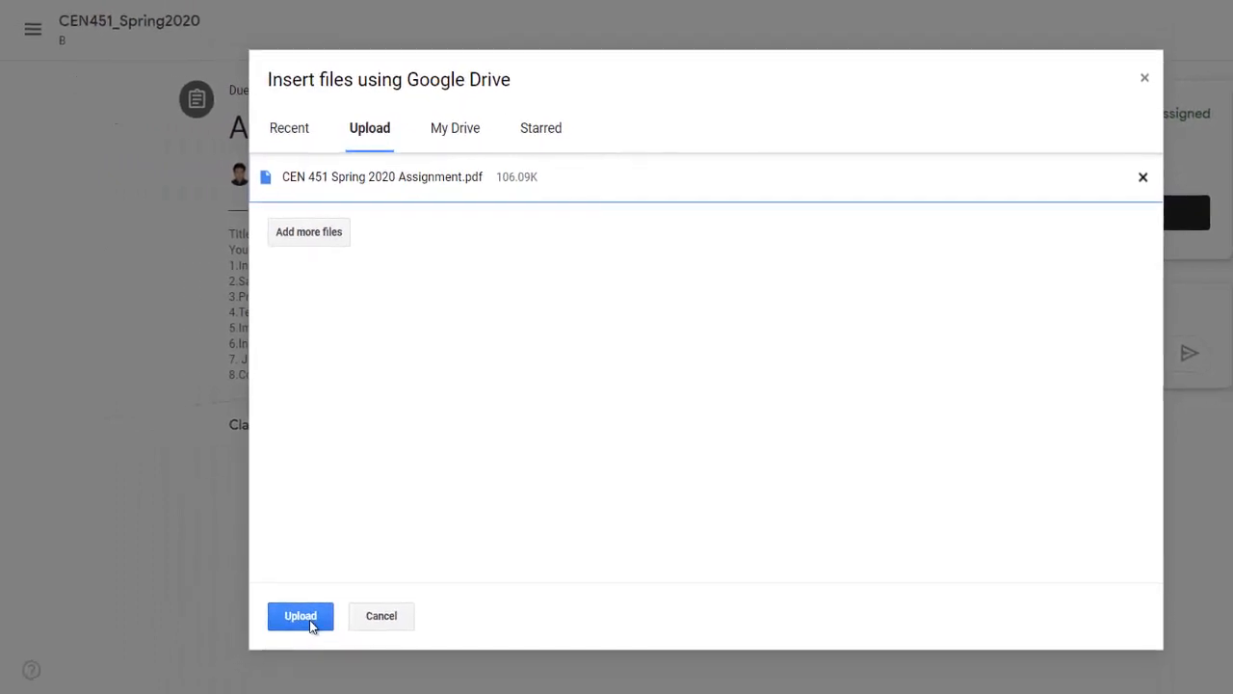
{"action": "left_click", "coordinate": [310, 623]}
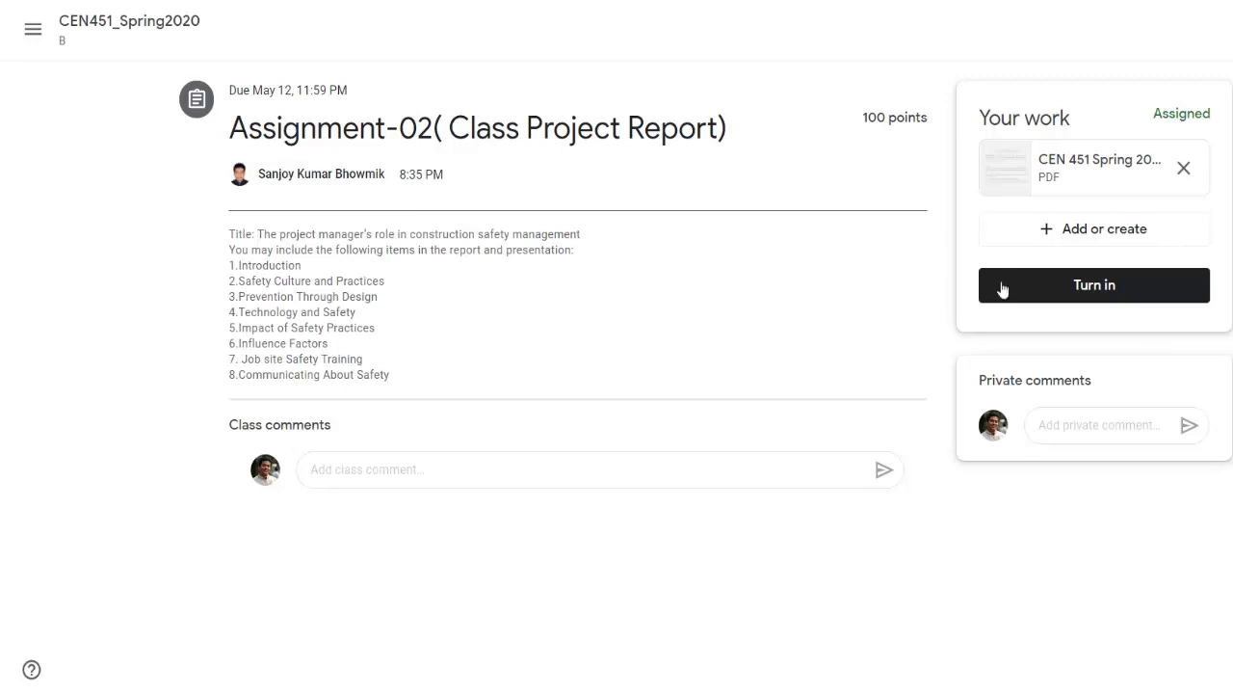
{"action": "left_click", "coordinate": [1095, 294]}
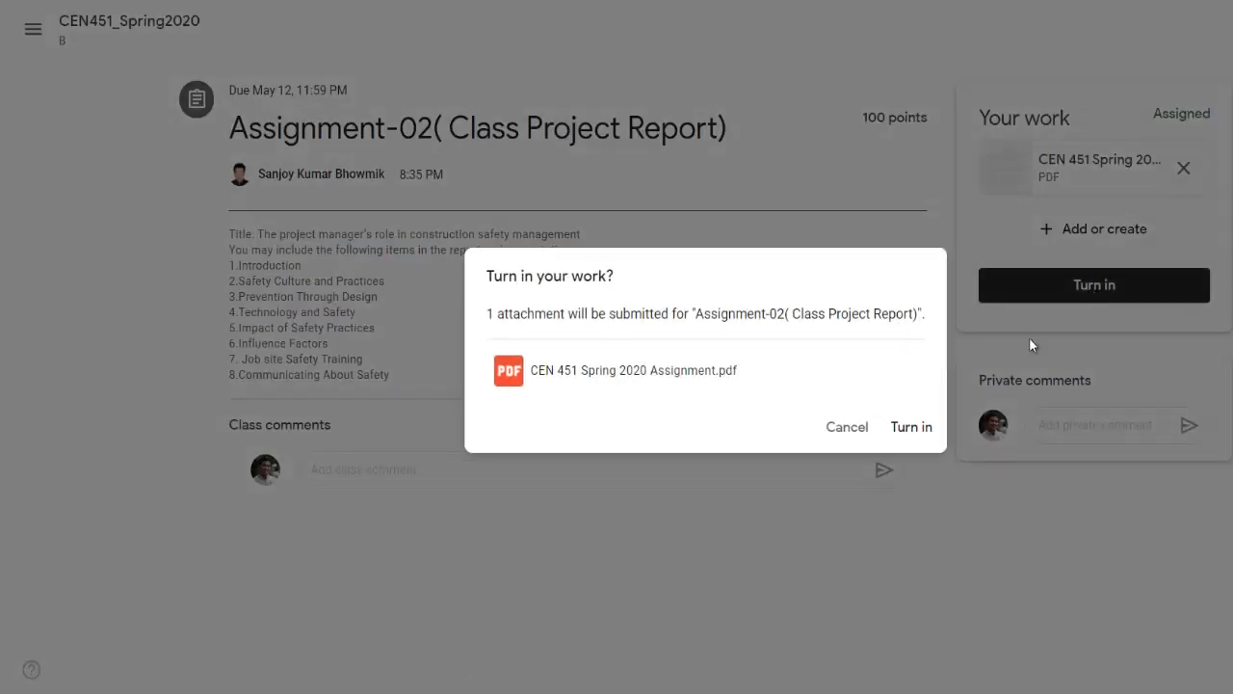
{"action": "left_click", "coordinate": [914, 434]}
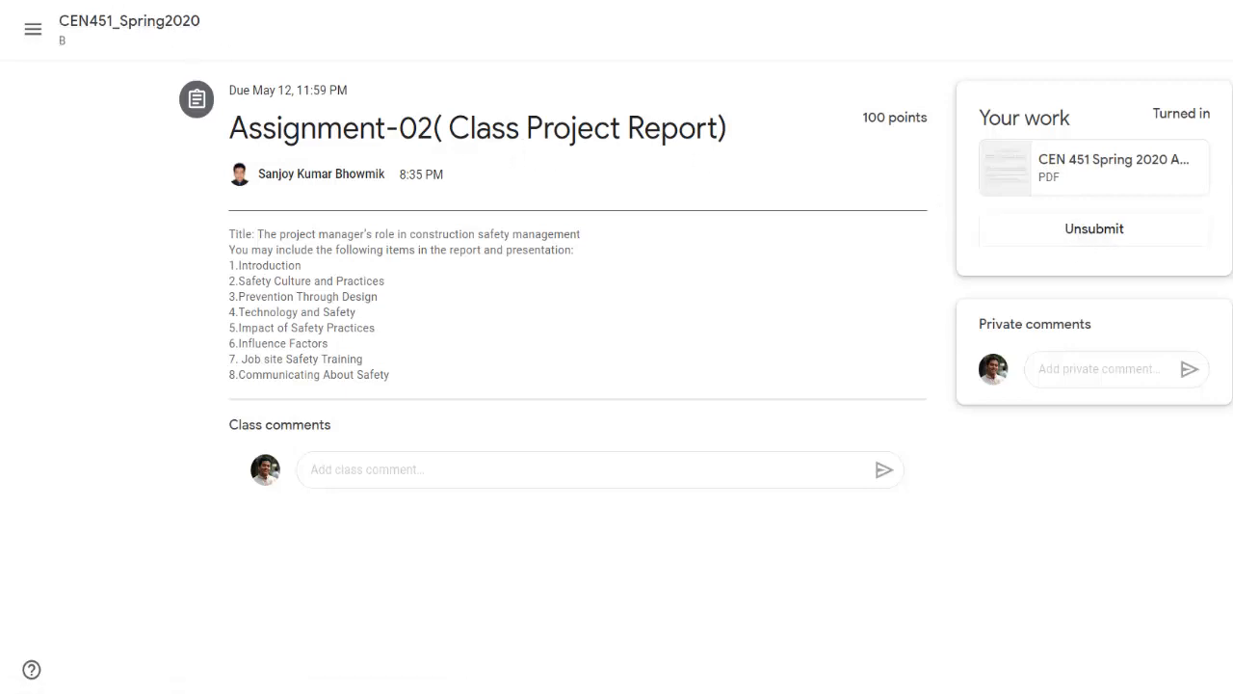
Step: Reopen the turned-in Assignment-02 details through the list of all work and check the Unsubmit option without withdrawing the submission
{"action": "left_click", "coordinate": [89, 29]}
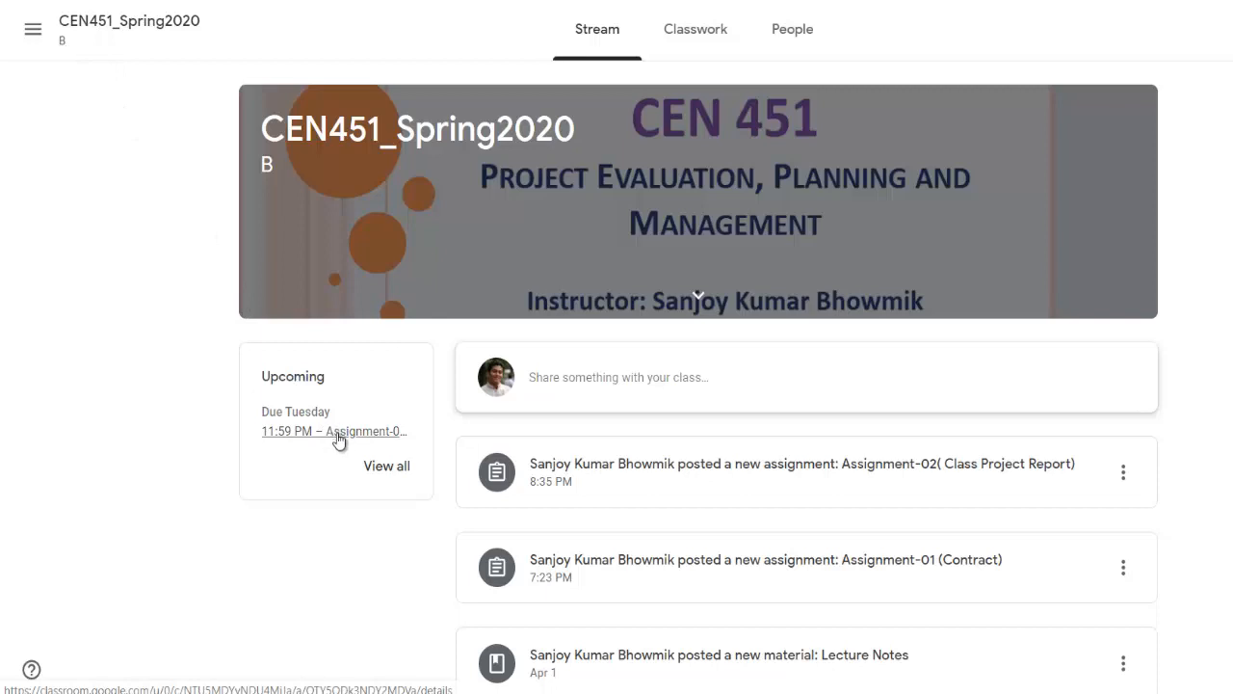
{"action": "left_click", "coordinate": [386, 466]}
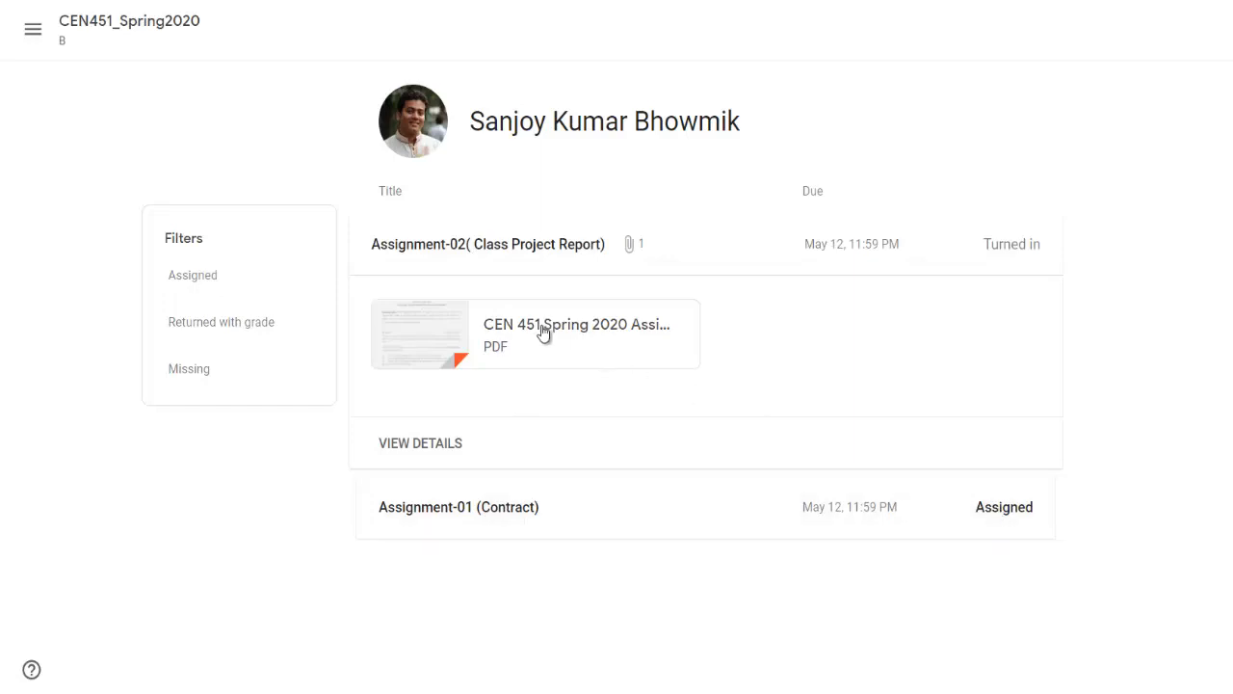
{"action": "left_click", "coordinate": [442, 456]}
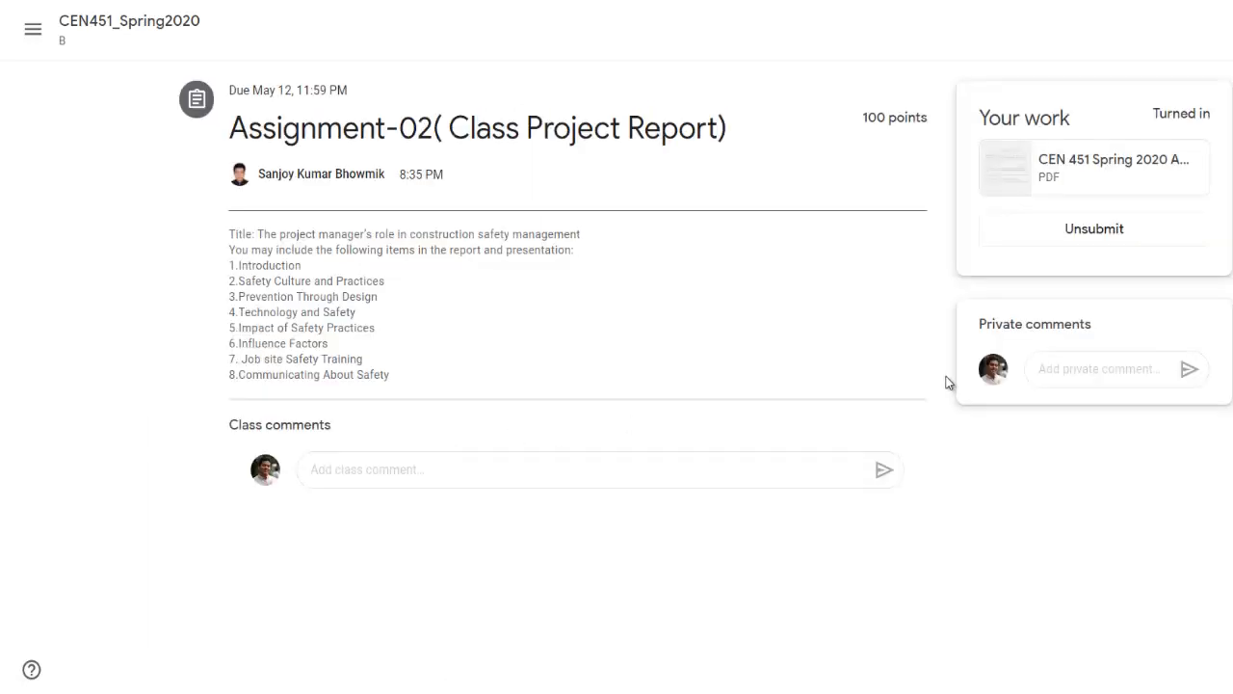
{"action": "left_click", "coordinate": [1081, 237]}
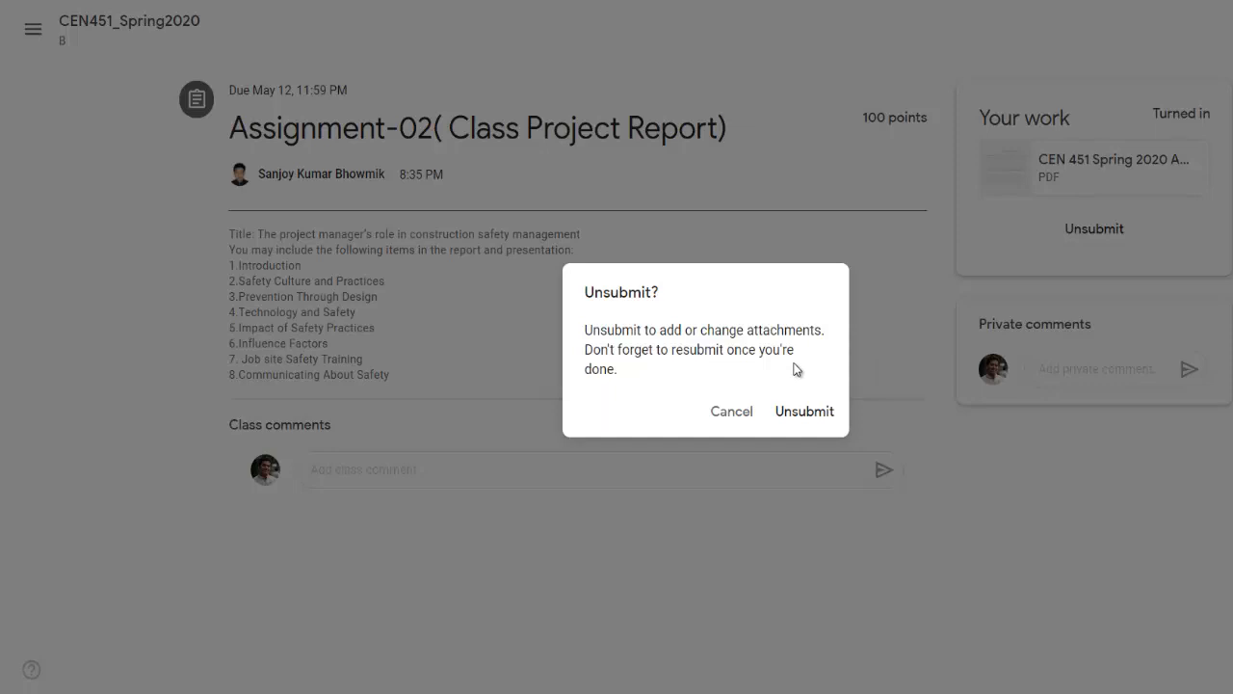
{"action": "left_click", "coordinate": [732, 412]}
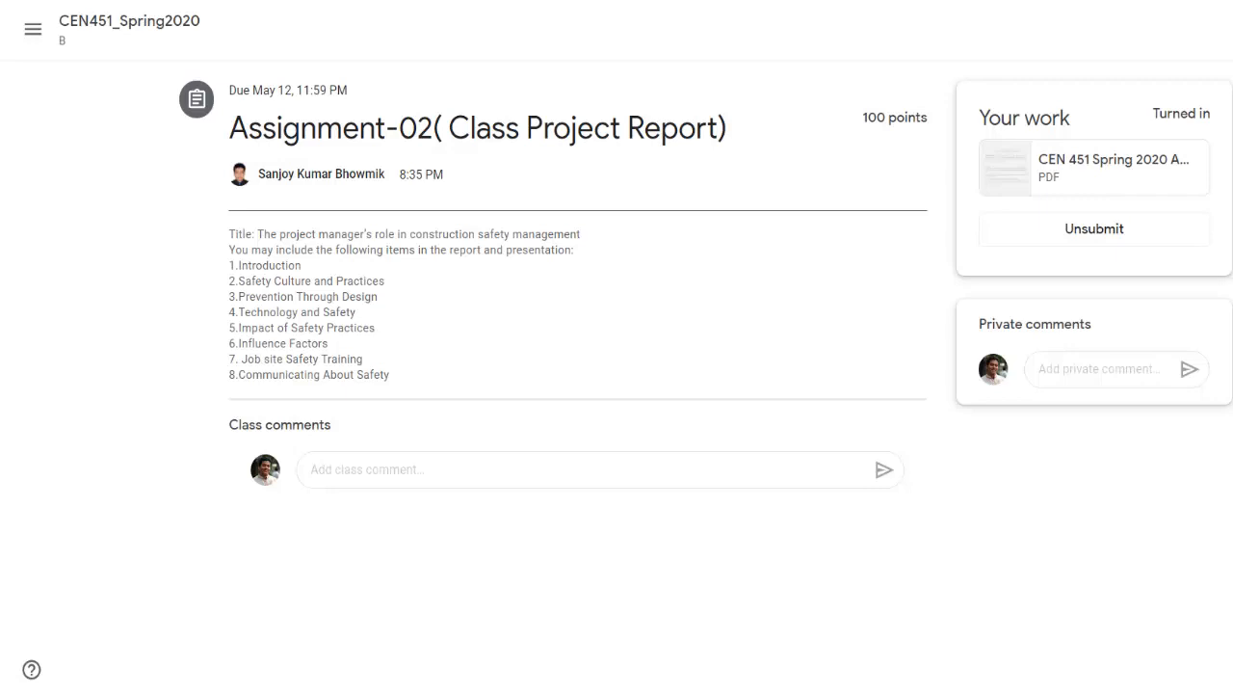
Step: Switch to the teacher's account, open the turned-in student work for Assignment-02 from Classwork, and view the submitted PDF
{"action": "key", "text": "alt+Left"}
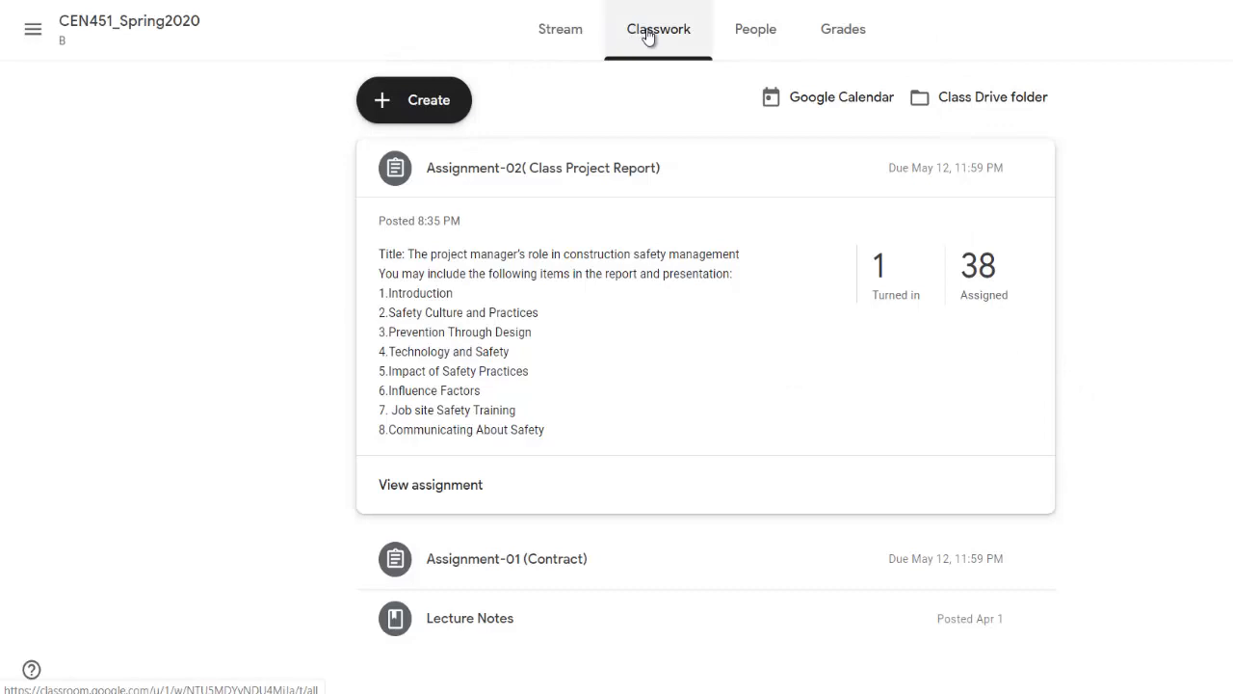
{"action": "left_click", "coordinate": [574, 33]}
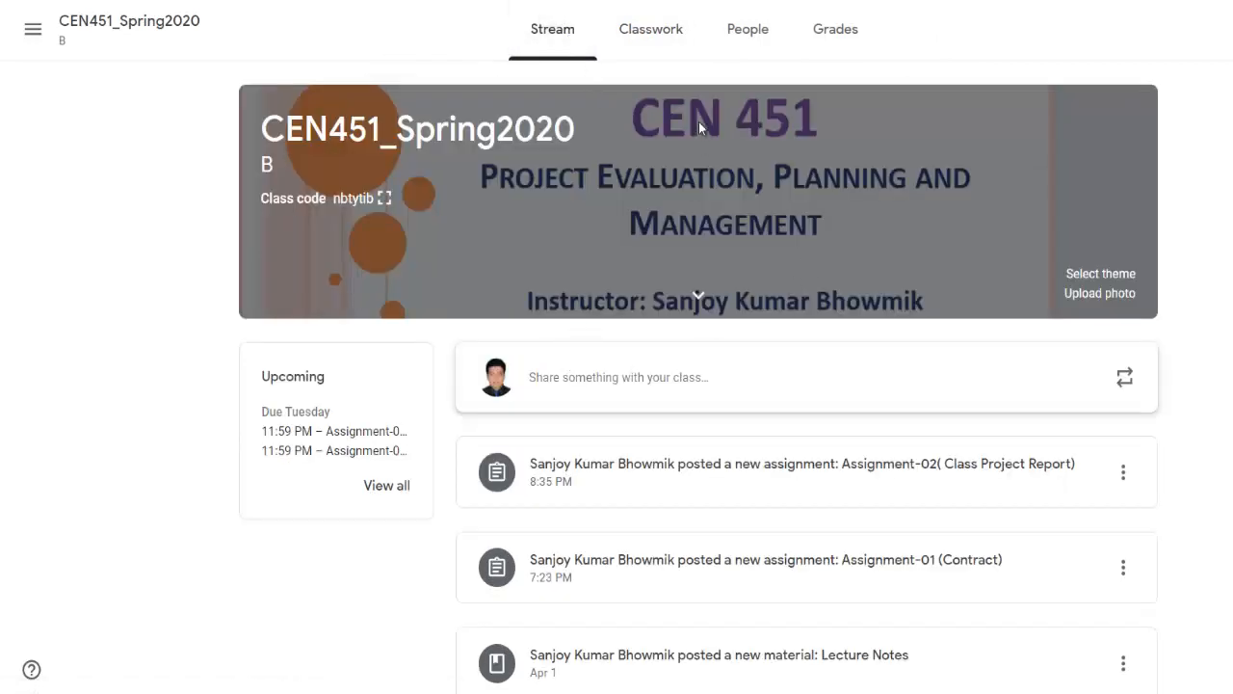
{"action": "left_click", "coordinate": [670, 36]}
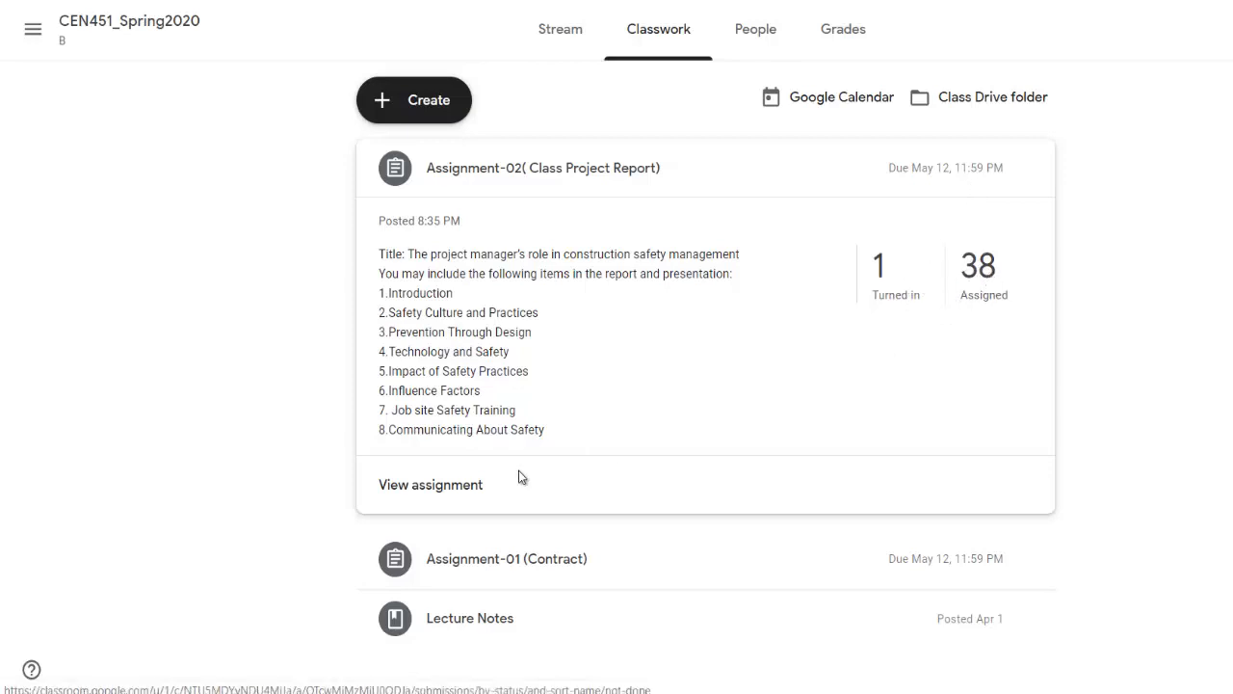
{"action": "left_click", "coordinate": [884, 271]}
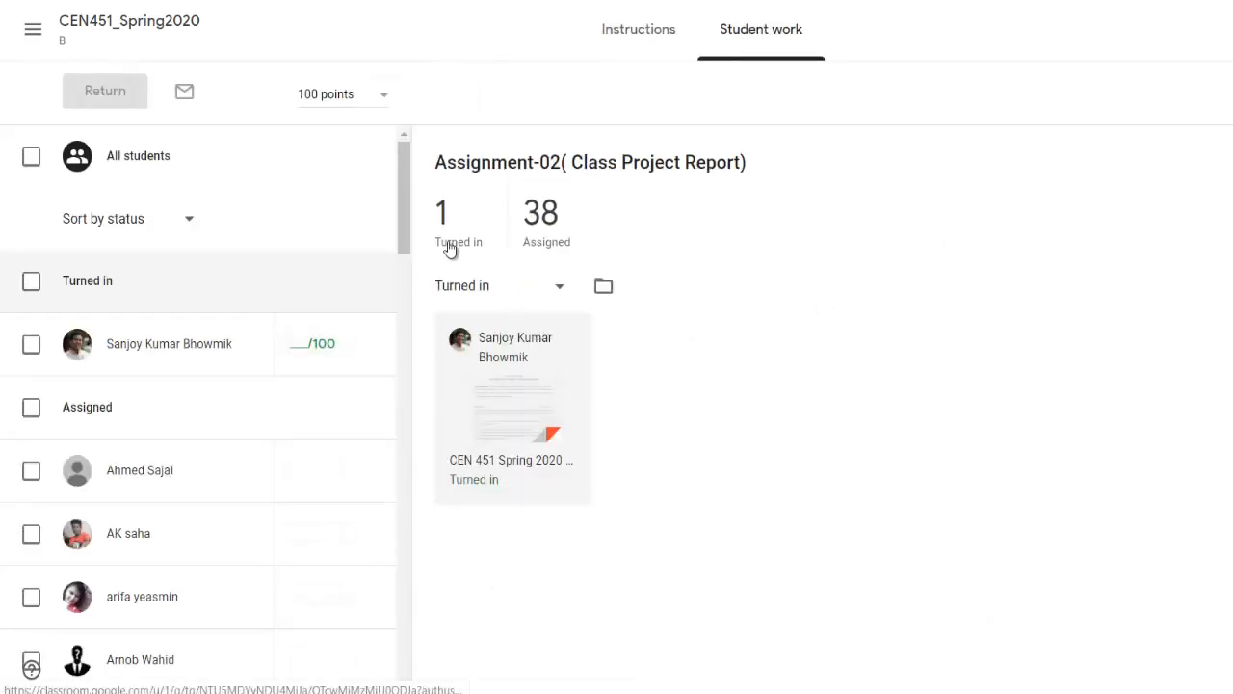
{"action": "left_click", "coordinate": [520, 402]}
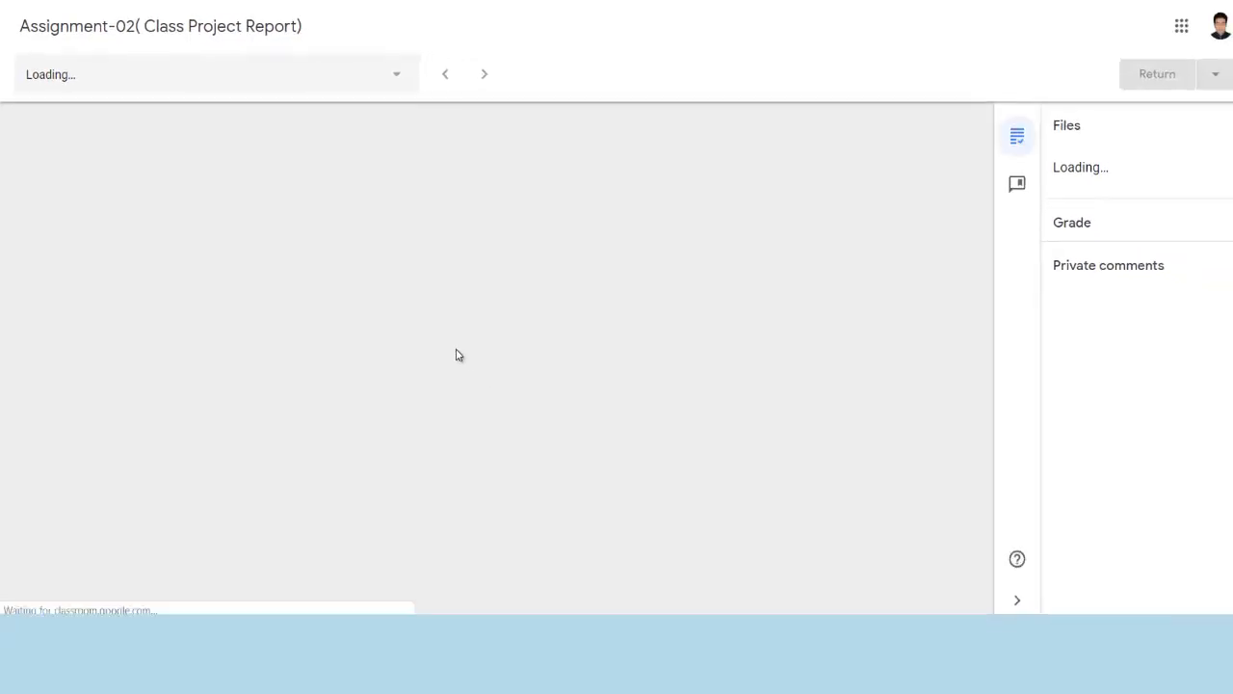
{"action": "scroll", "coordinate": [523, 394], "scroll_direction": "up", "scroll_amount": 20}
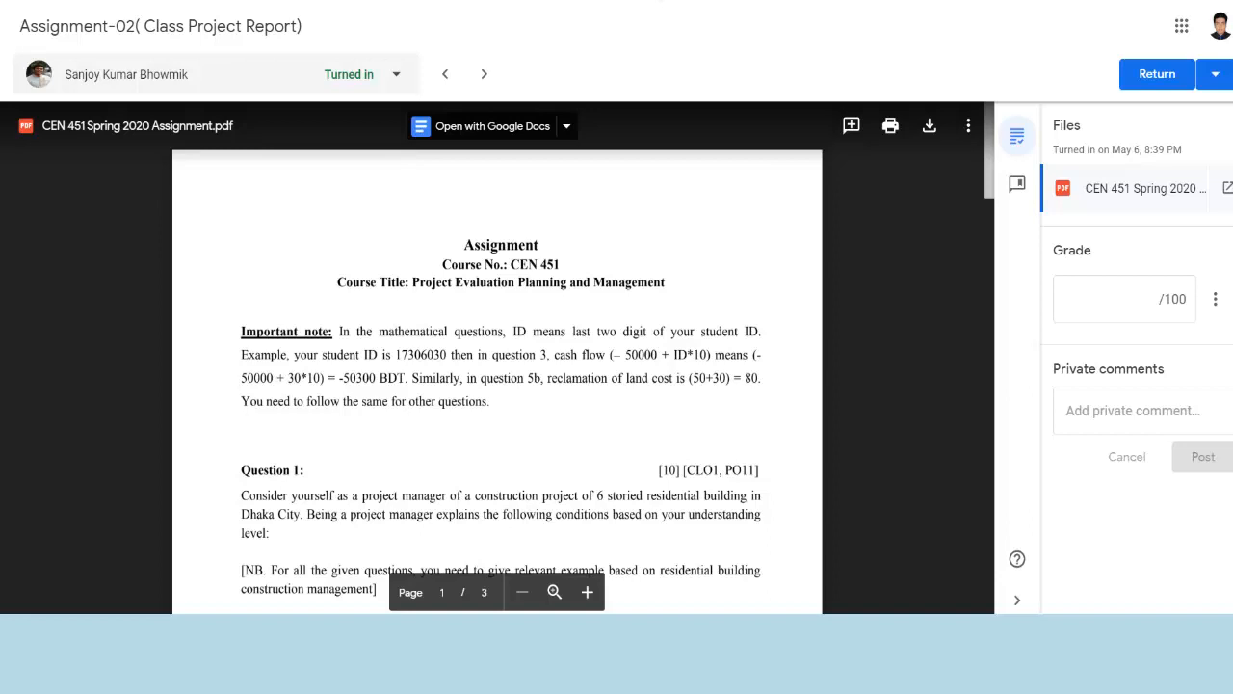
{"action": "left_click", "coordinate": [661, 1]}
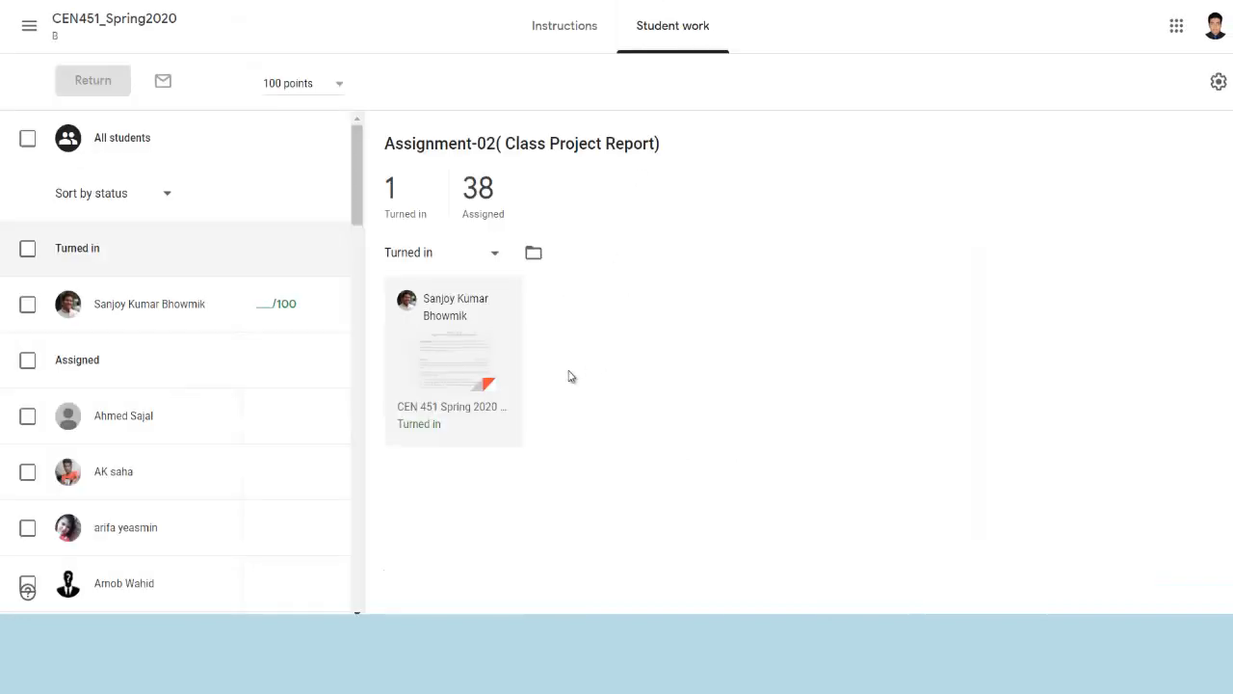
Step: Enter a draft grade of 95 out of 100 for the student who turned in Assignment-02
{"action": "left_click", "coordinate": [263, 306]}
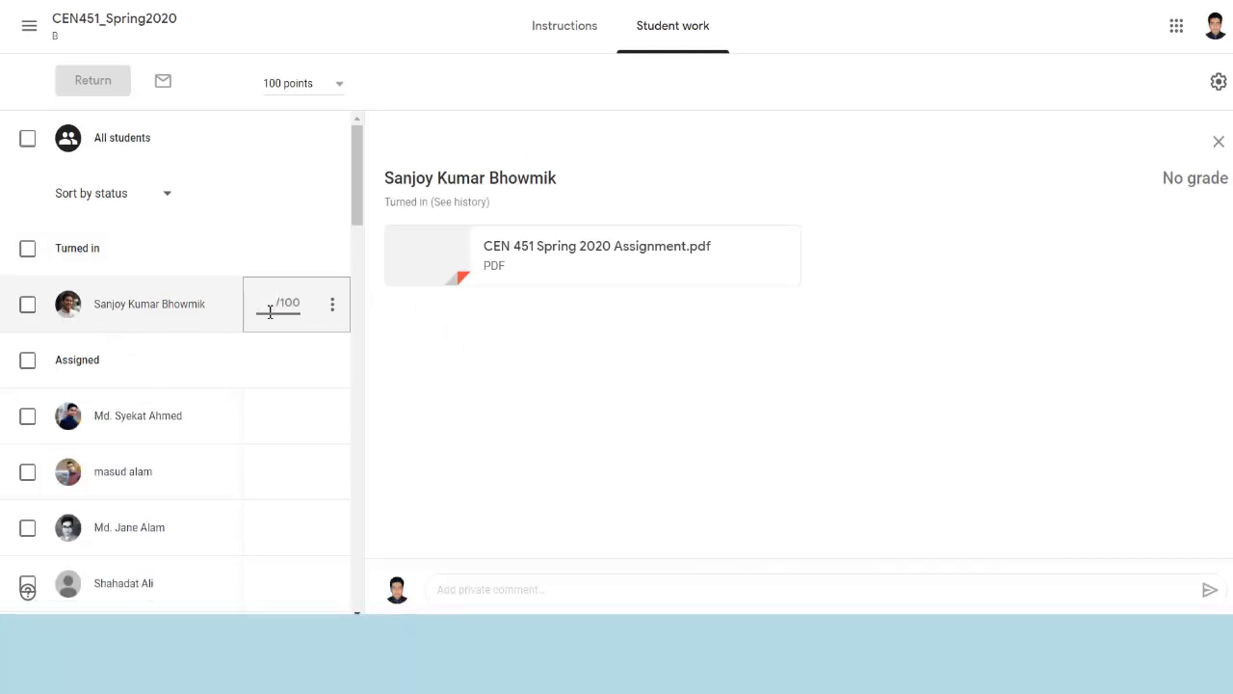
{"action": "type", "text": "95"}
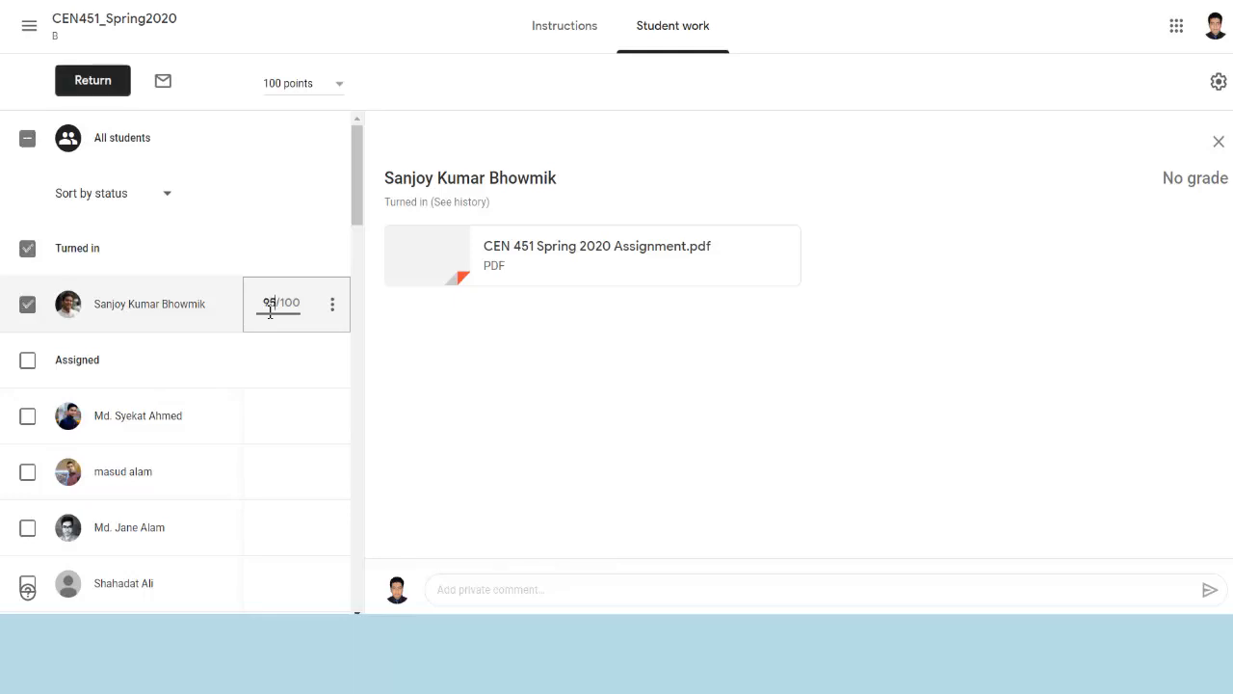
{"action": "left_click", "coordinate": [400, 337]}
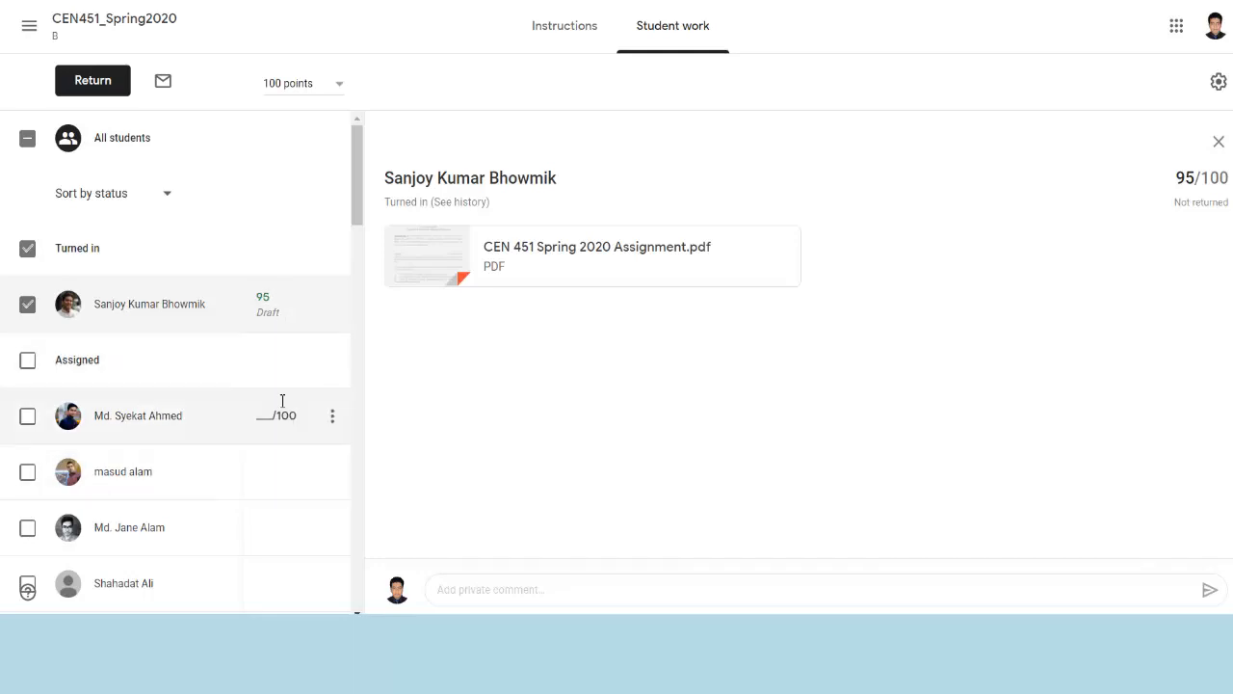
{"action": "scroll", "coordinate": [258, 445], "scroll_direction": "down", "scroll_amount": 1}
{"action": "scroll", "coordinate": [259, 443], "scroll_direction": "down", "scroll_amount": 6}
{"action": "scroll", "coordinate": [258, 441], "scroll_direction": "up", "scroll_amount": 8}
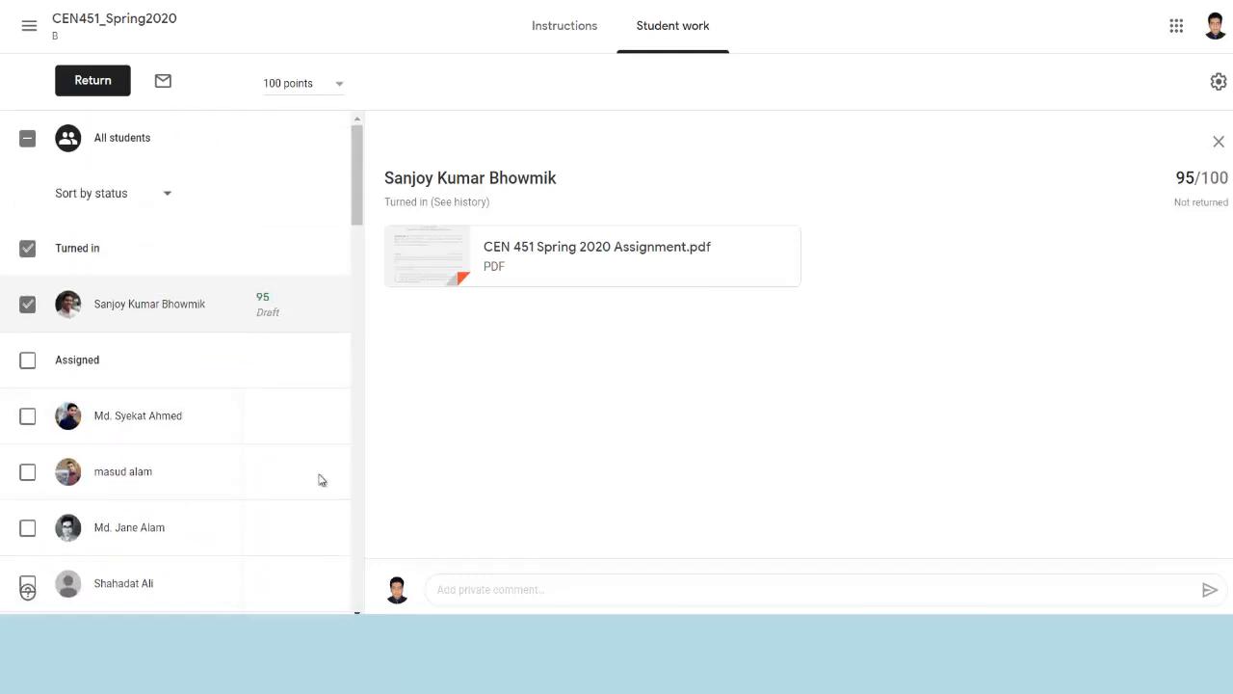
{"action": "scroll", "coordinate": [214, 485], "scroll_direction": "down", "scroll_amount": 5}
{"action": "scroll", "coordinate": [214, 485], "scroll_direction": "down", "scroll_amount": 4}
{"action": "scroll", "coordinate": [212, 484], "scroll_direction": "up", "scroll_amount": 10}
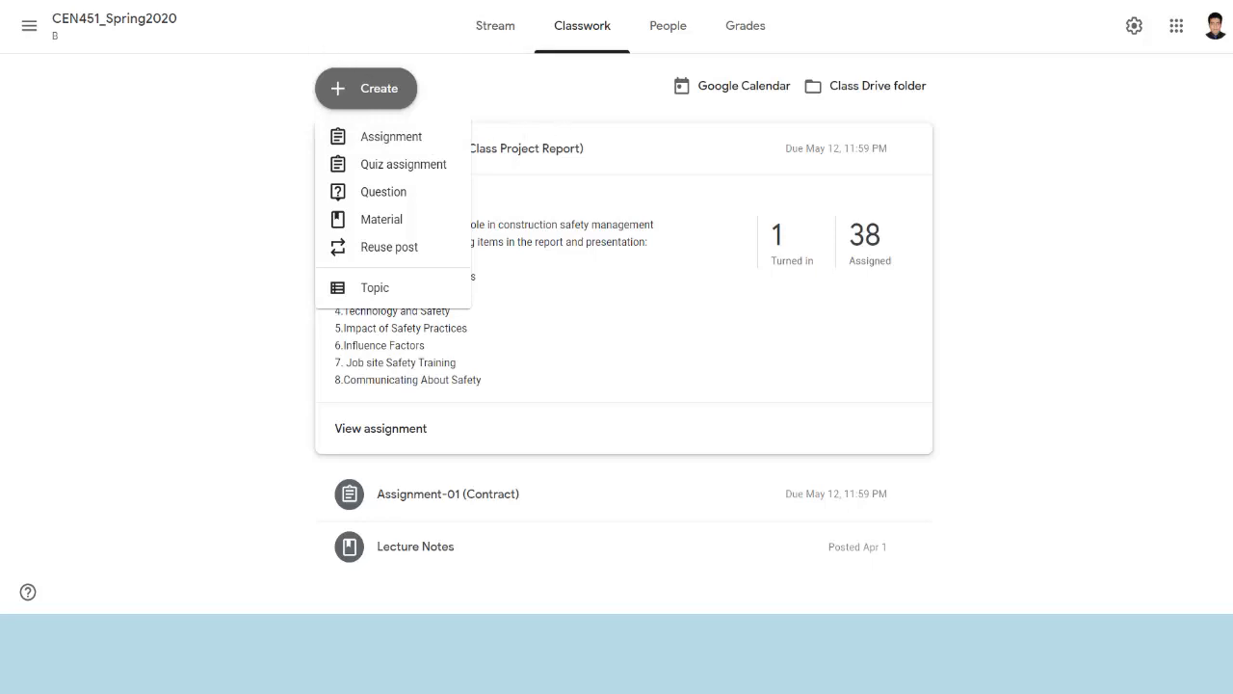
Step: Switch to the student's account and check the submission status of Assignment-02 in the class's Classwork list
{"action": "left_click", "coordinate": [258, 0]}
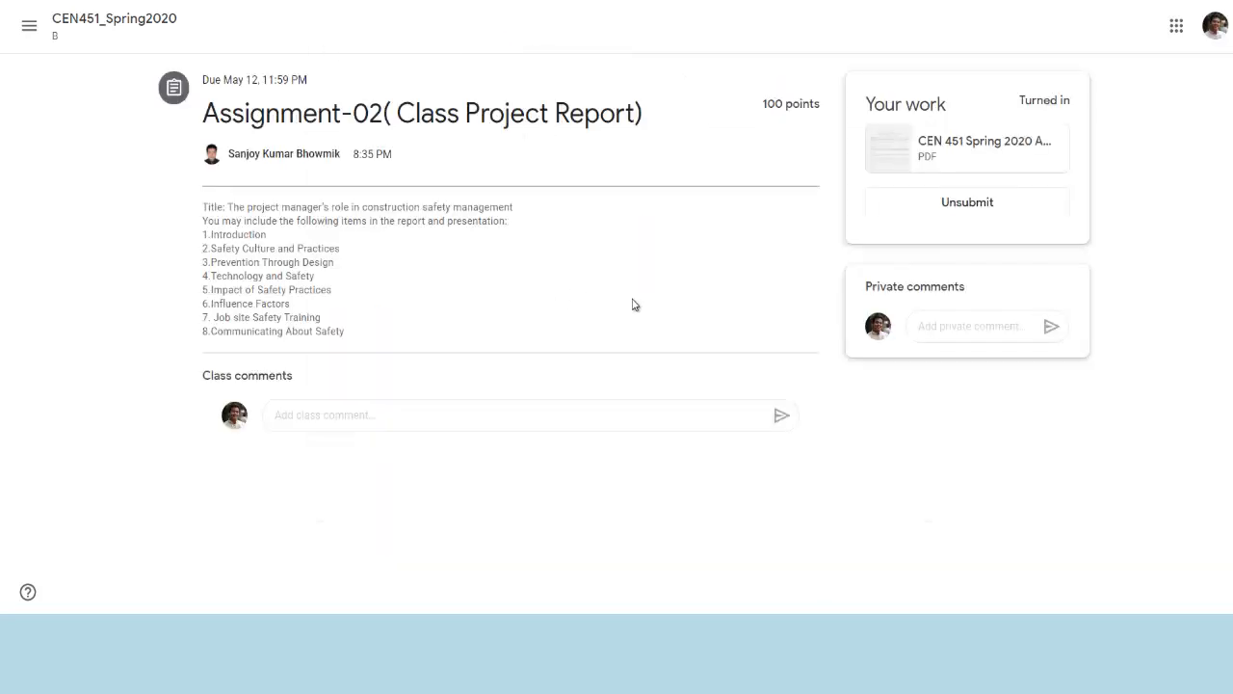
{"action": "left_click", "coordinate": [110, 27]}
{"action": "left_click", "coordinate": [617, 29]}
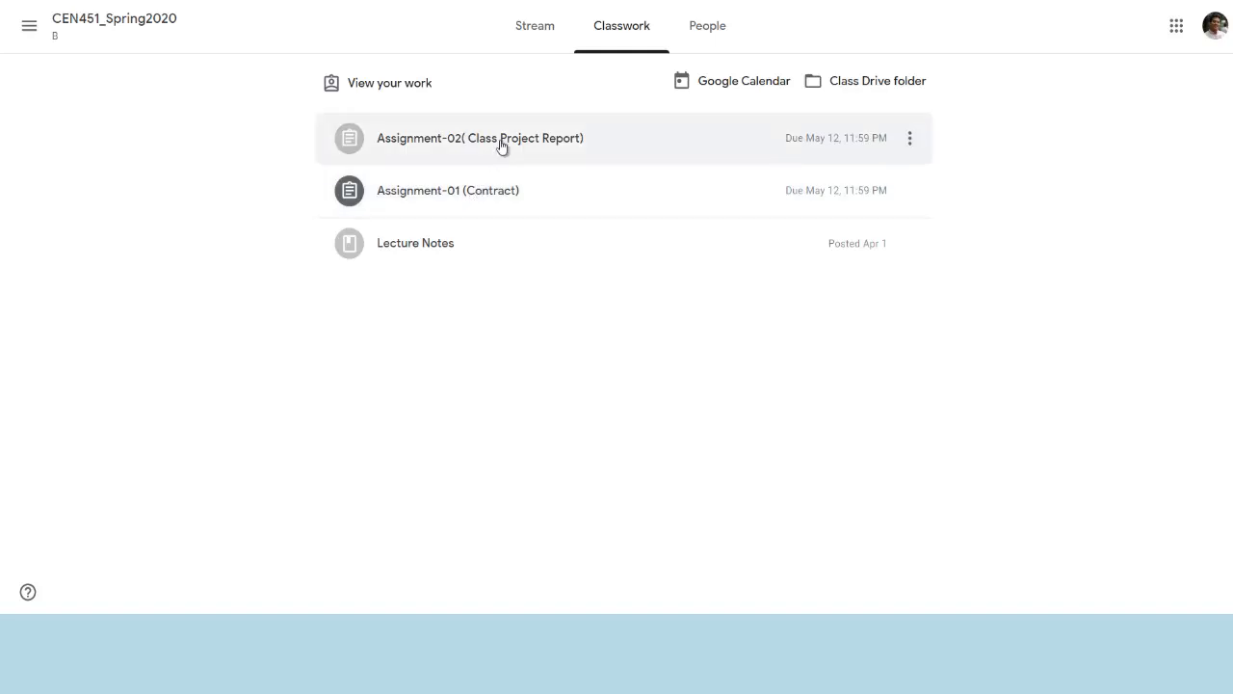
{"action": "left_click", "coordinate": [500, 142]}
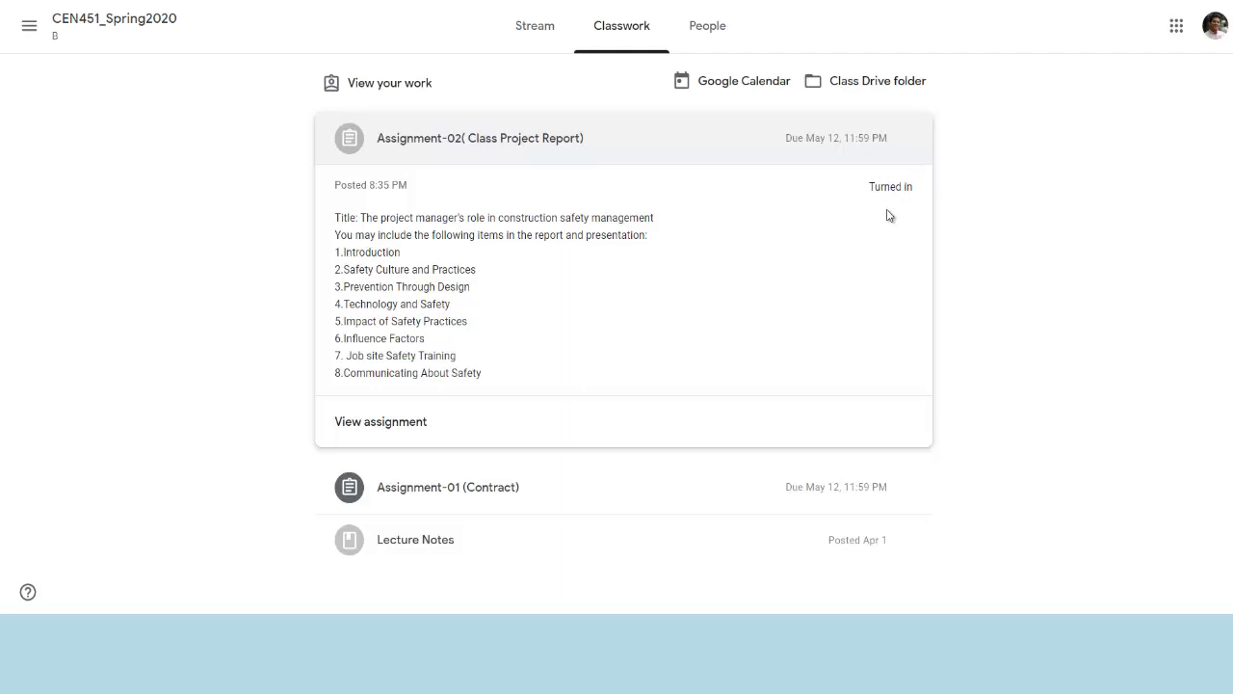
{"action": "left_click", "coordinate": [402, 430]}
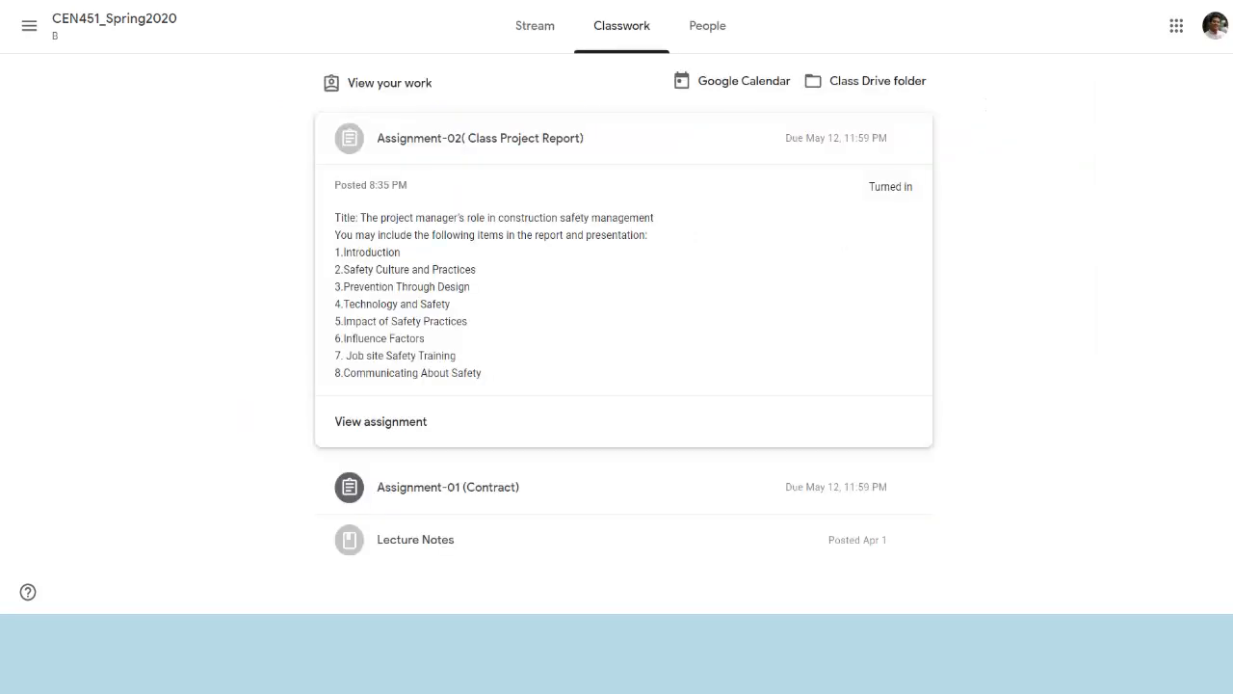
Step: Return to the teacher's account and start a new quiz assignment with a blank quiz form in the CEN451_Spring2020 Classwork
{"action": "left_click", "coordinate": [366, 88]}
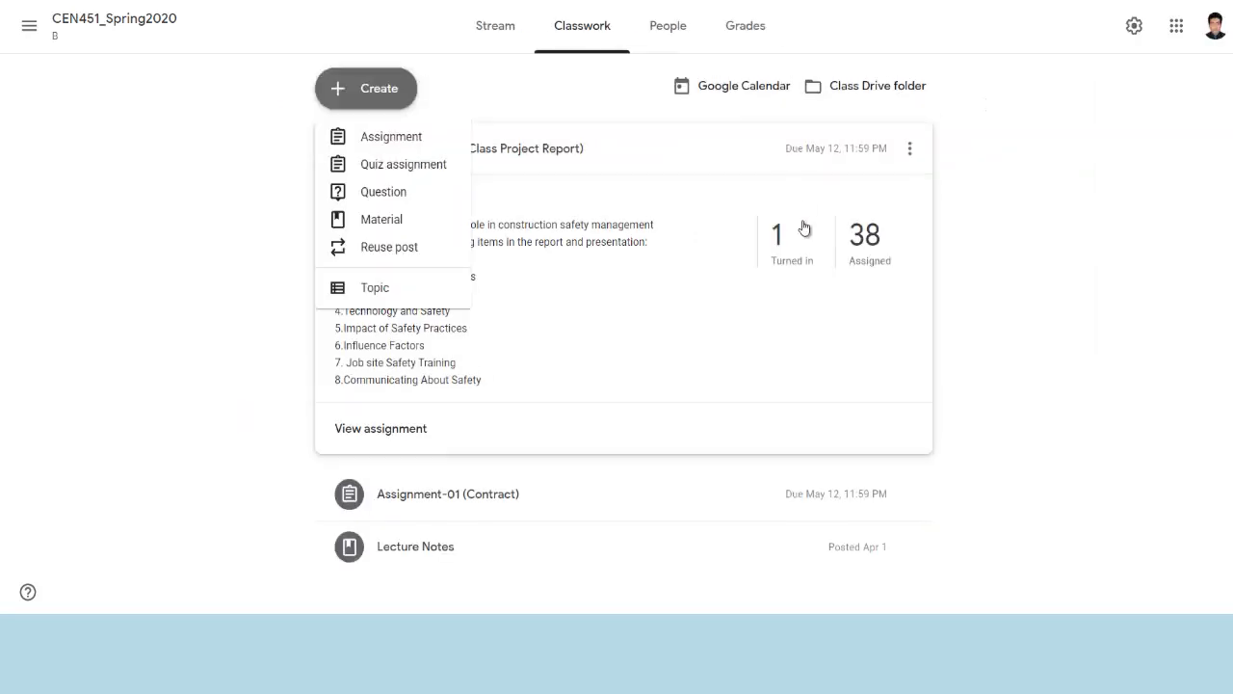
{"action": "left_click", "coordinate": [214, 136]}
{"action": "left_click", "coordinate": [485, 29]}
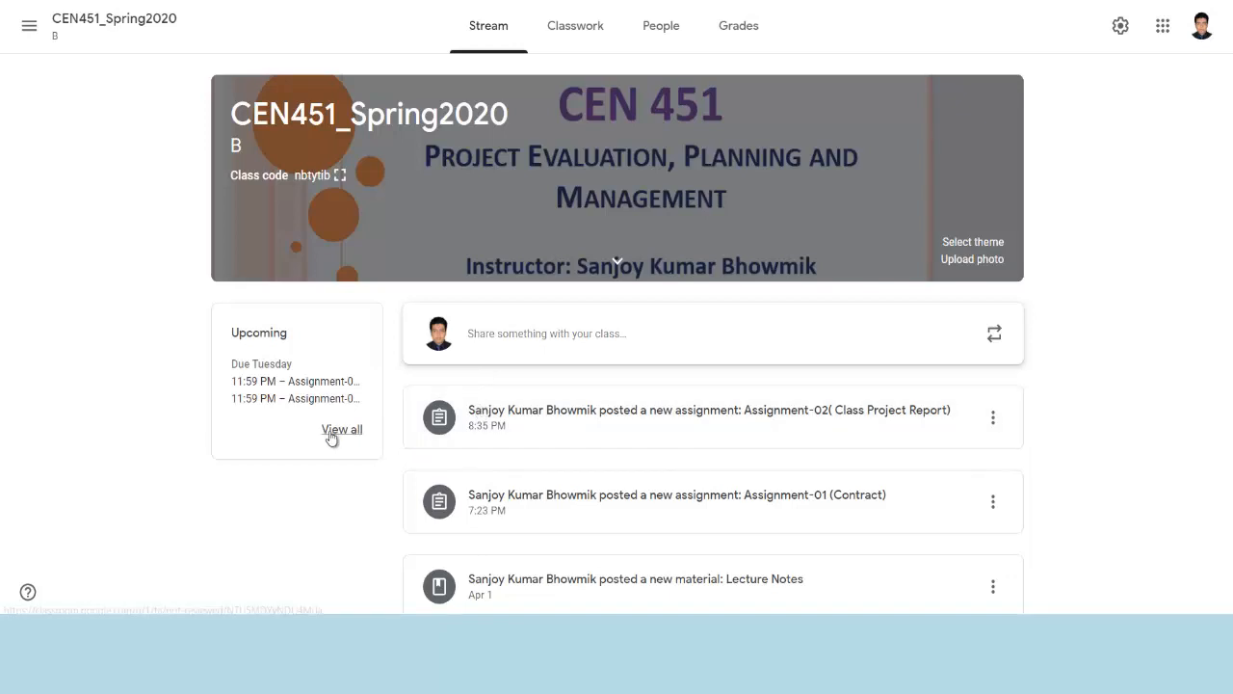
{"action": "left_click", "coordinate": [595, 38]}
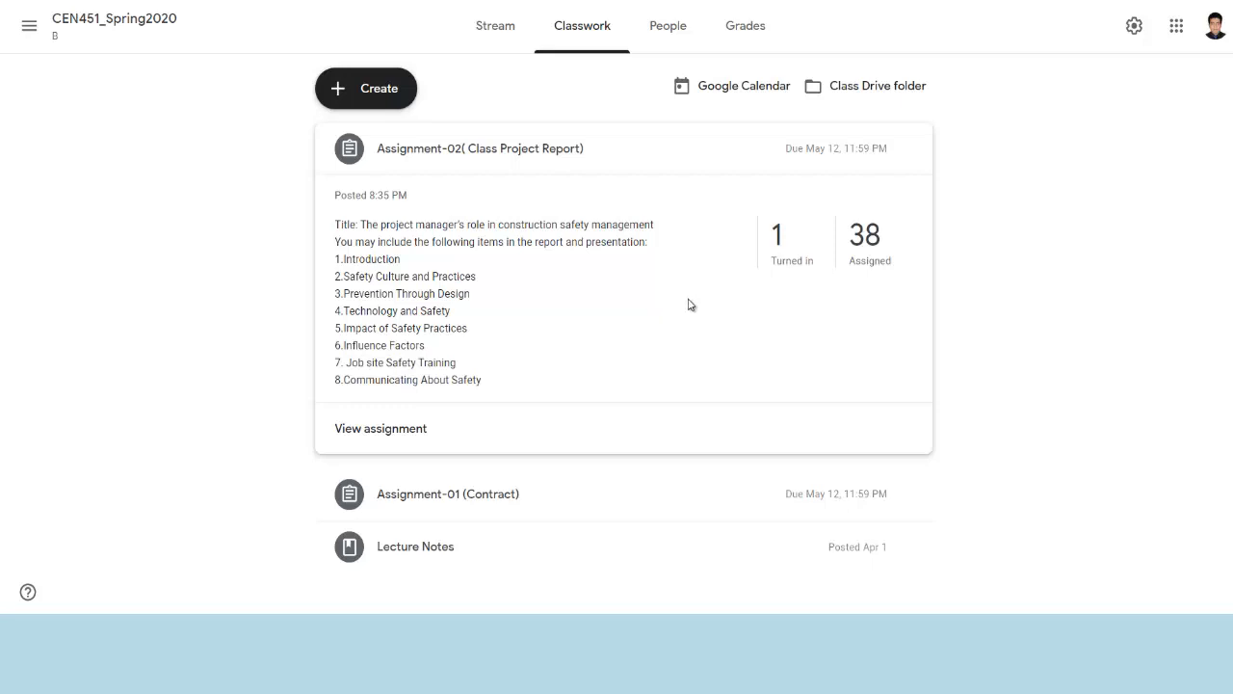
{"action": "left_click", "coordinate": [393, 98]}
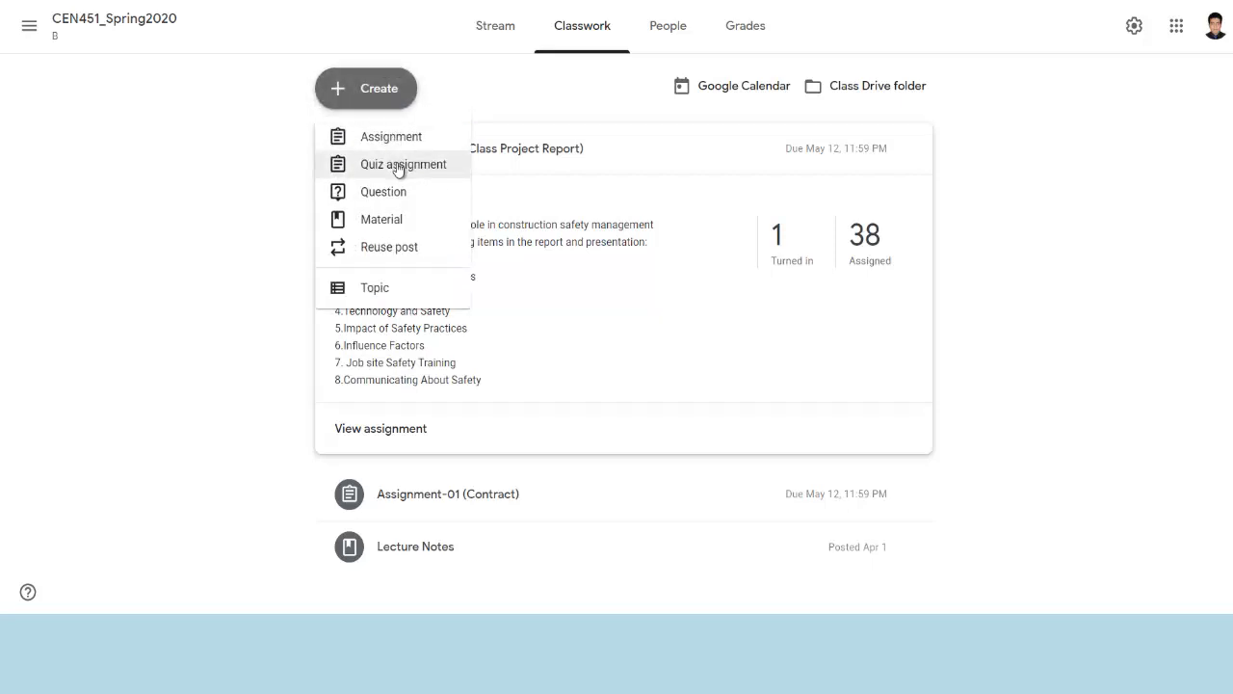
{"action": "left_click", "coordinate": [398, 166]}
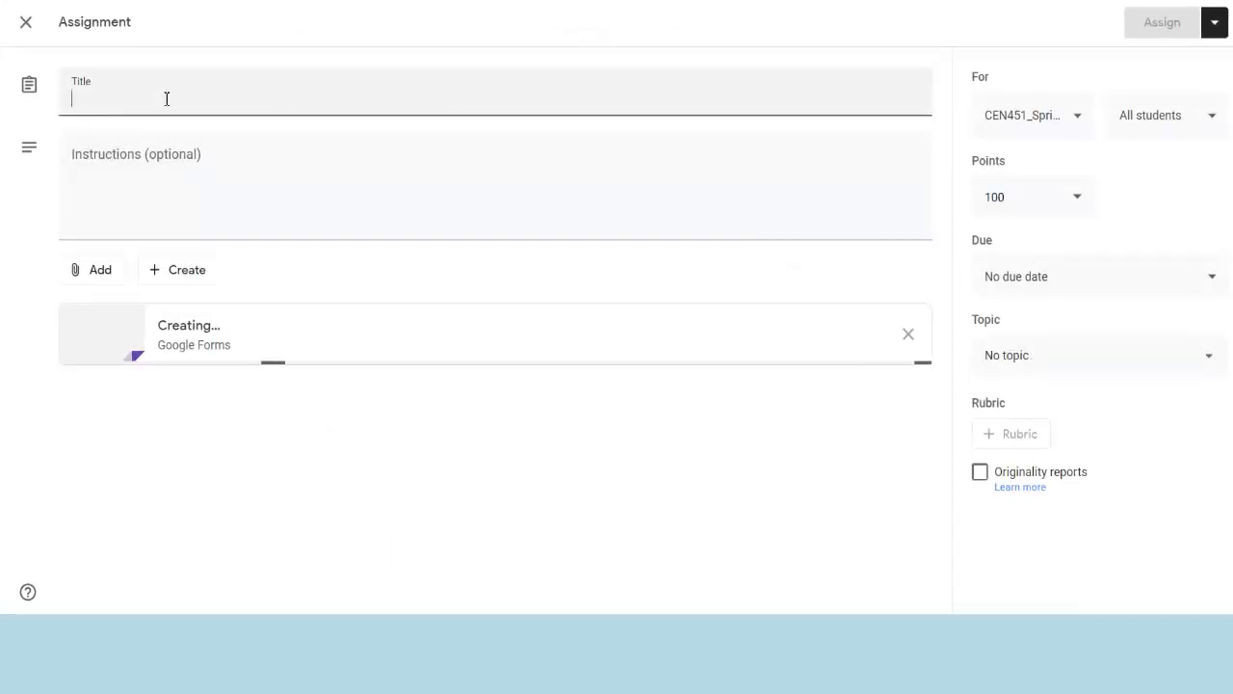
{"action": "left_click", "coordinate": [181, 197]}
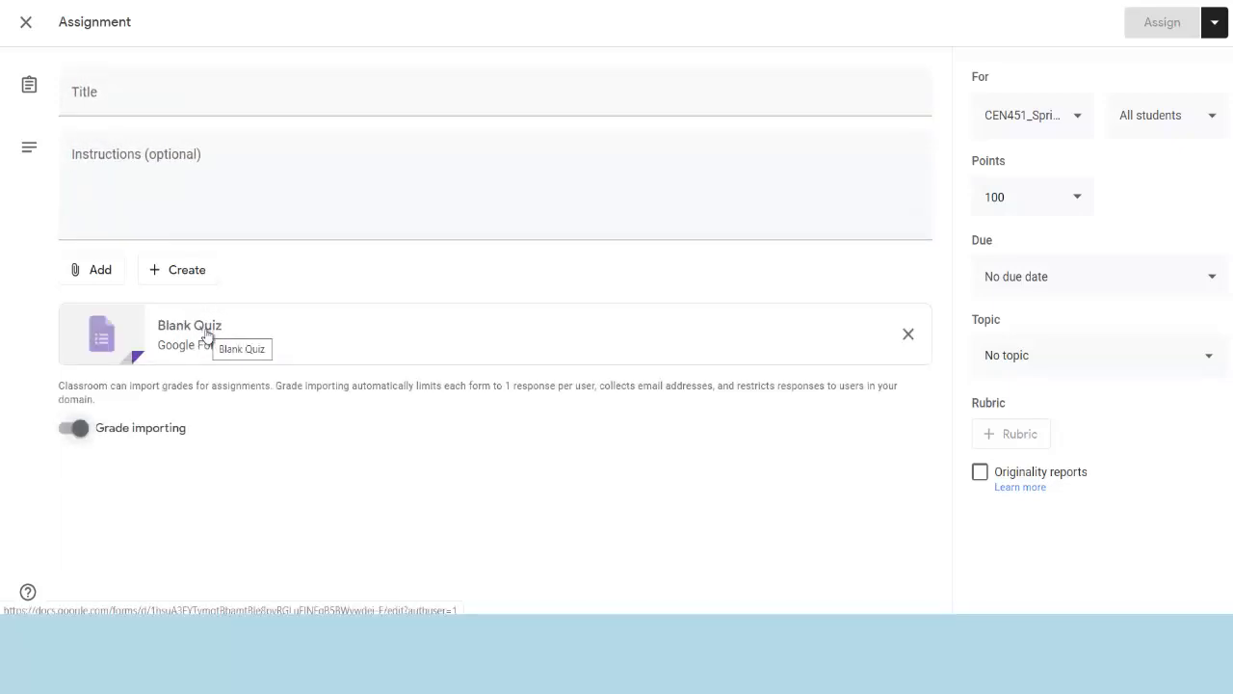
Step: Open the attached Blank Quiz form for editing, dismissing the quizzes tour offer, and examine its title and description fields
{"action": "left_click", "coordinate": [206, 332]}
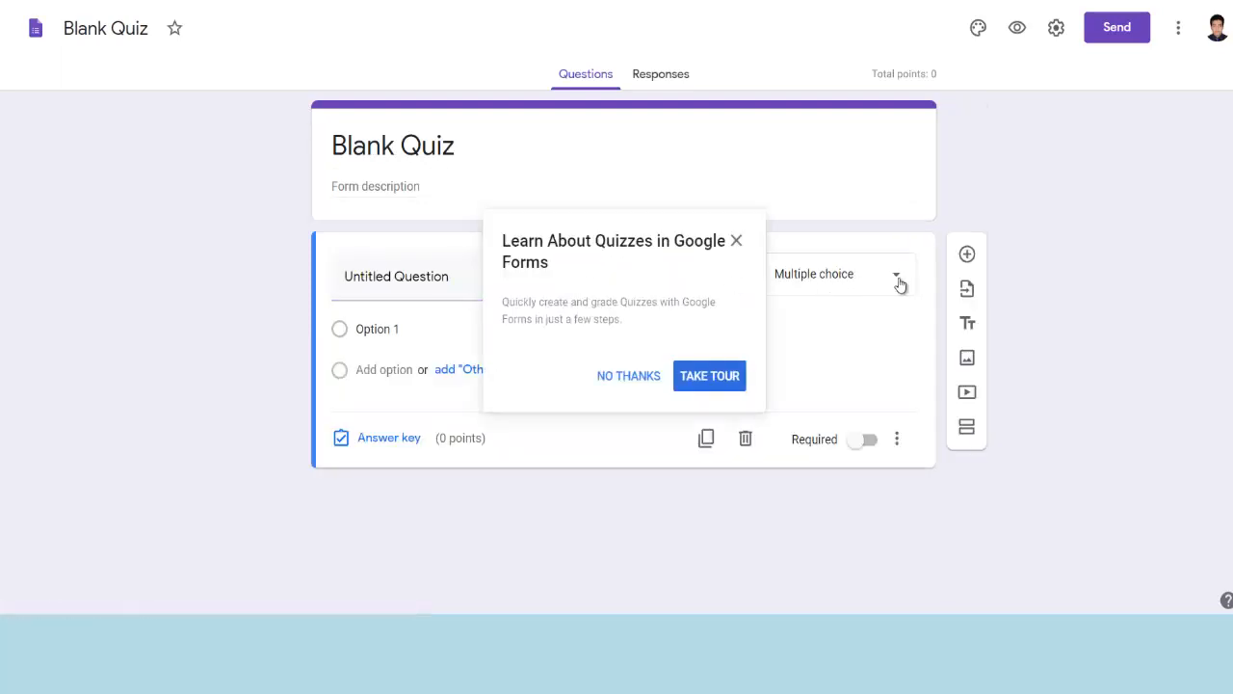
{"action": "left_click", "coordinate": [736, 241]}
{"action": "left_click", "coordinate": [455, 151]}
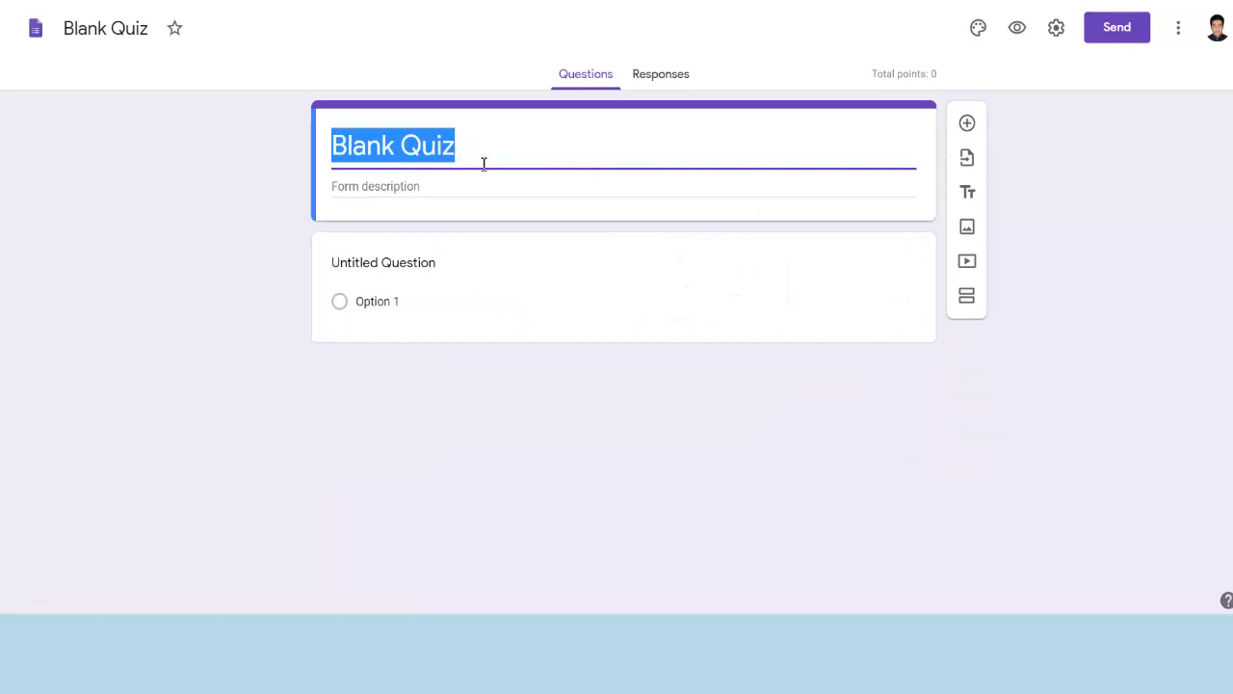
{"action": "left_click", "coordinate": [476, 187]}
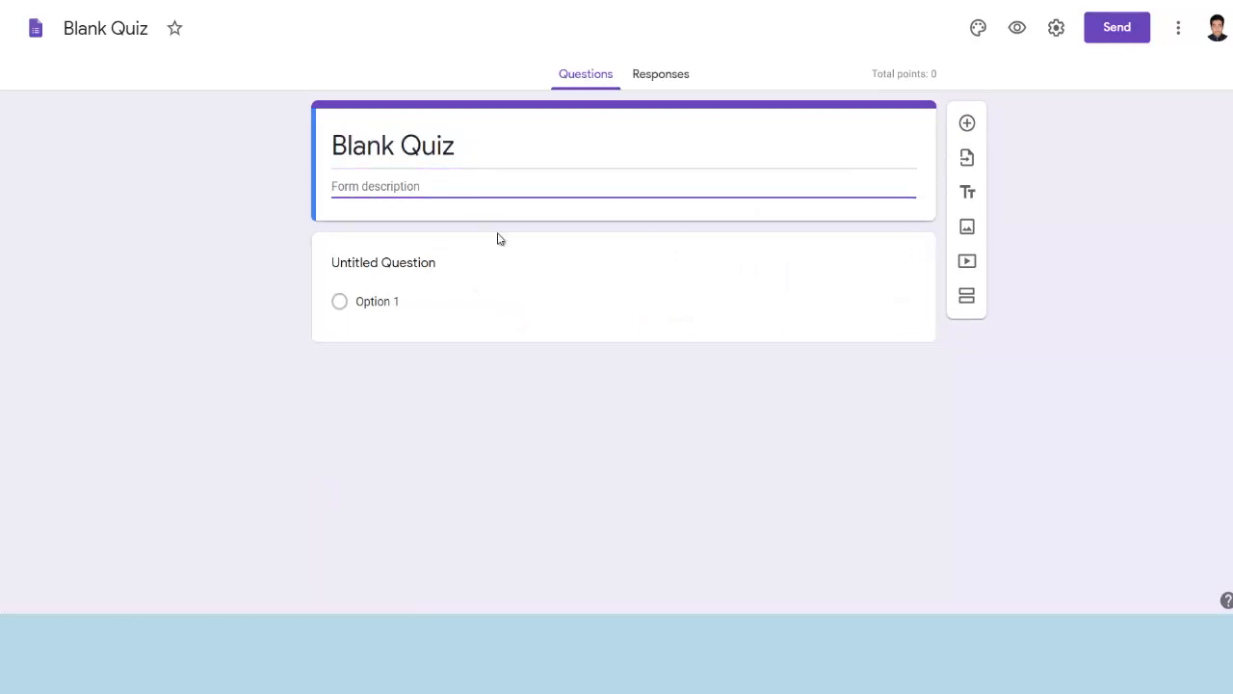
Step: Examine the question types available for the untitled question without changing its multiple choice type
{"action": "left_click", "coordinate": [467, 279]}
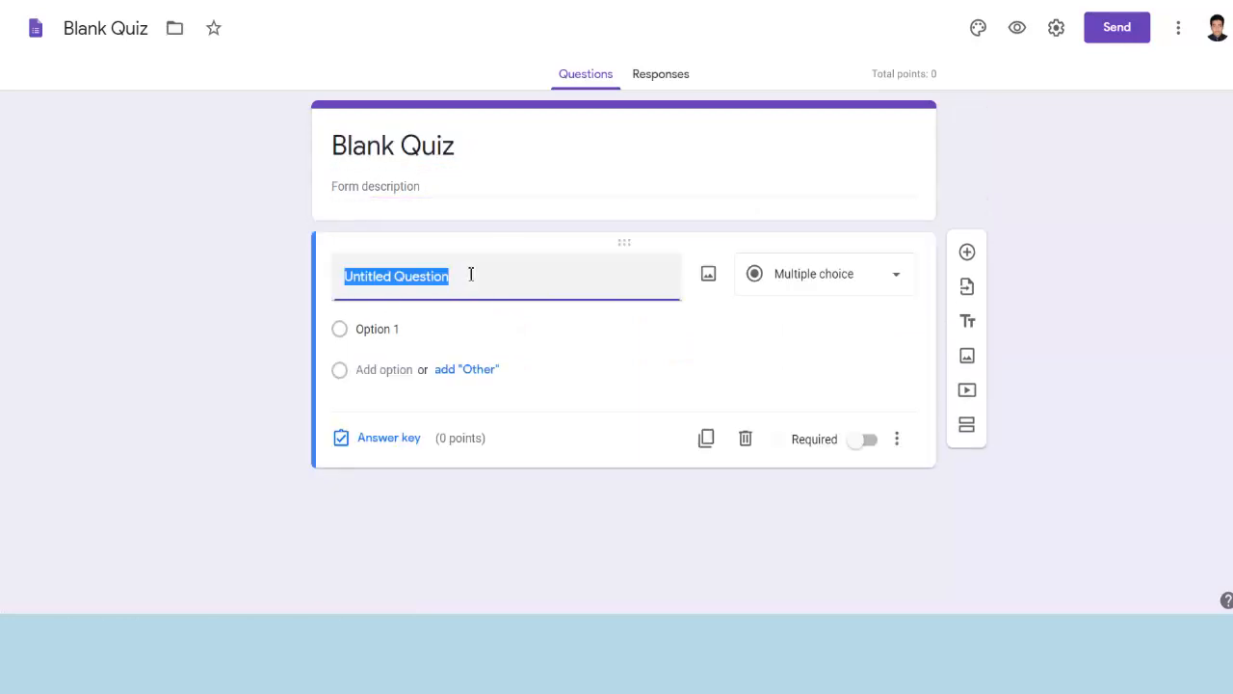
{"action": "left_click", "coordinate": [896, 278]}
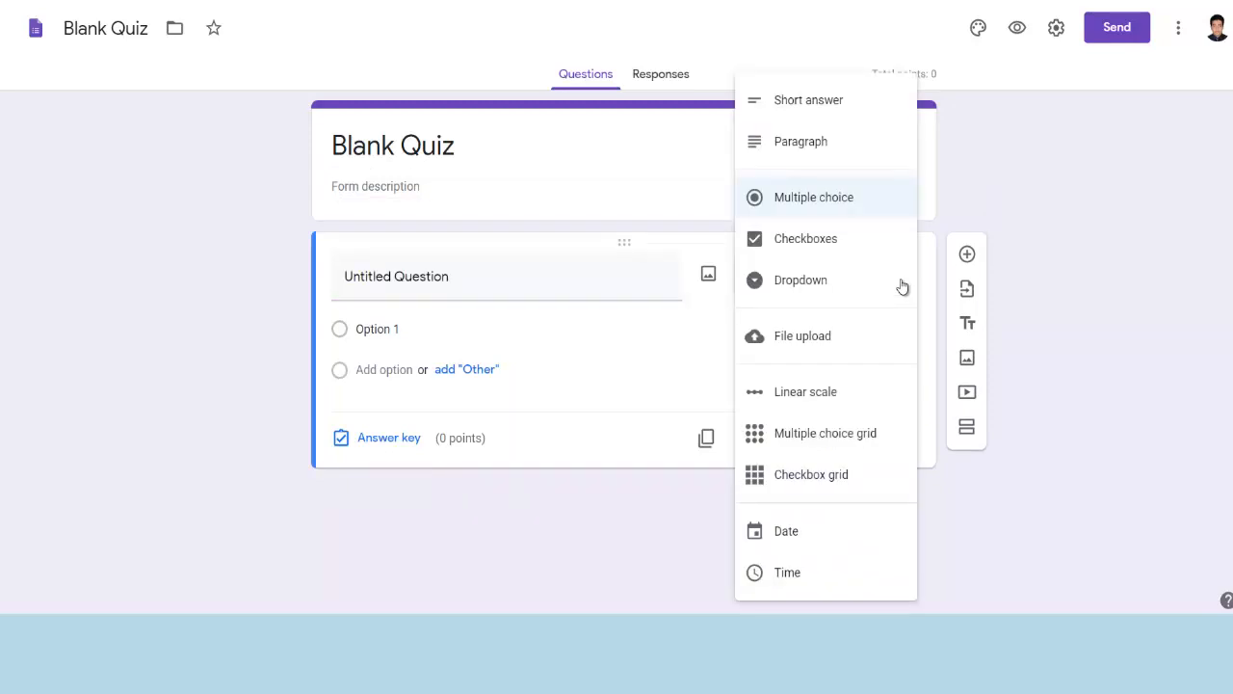
{"action": "left_click", "coordinate": [920, 259]}
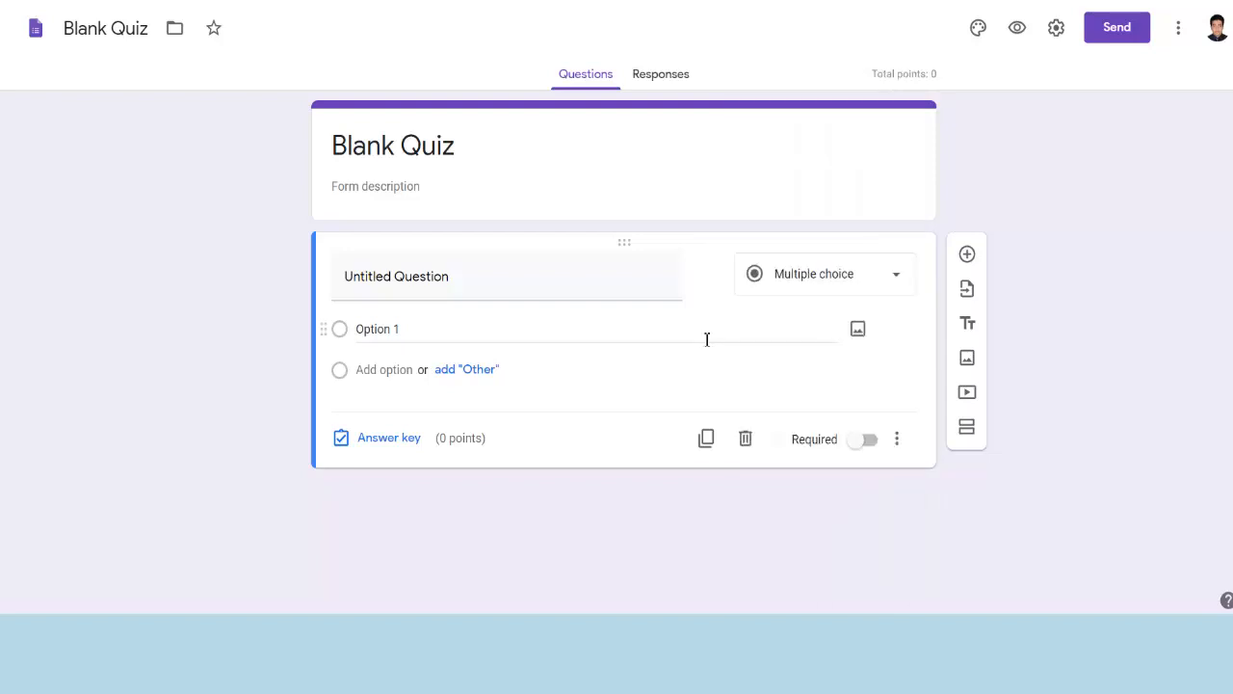